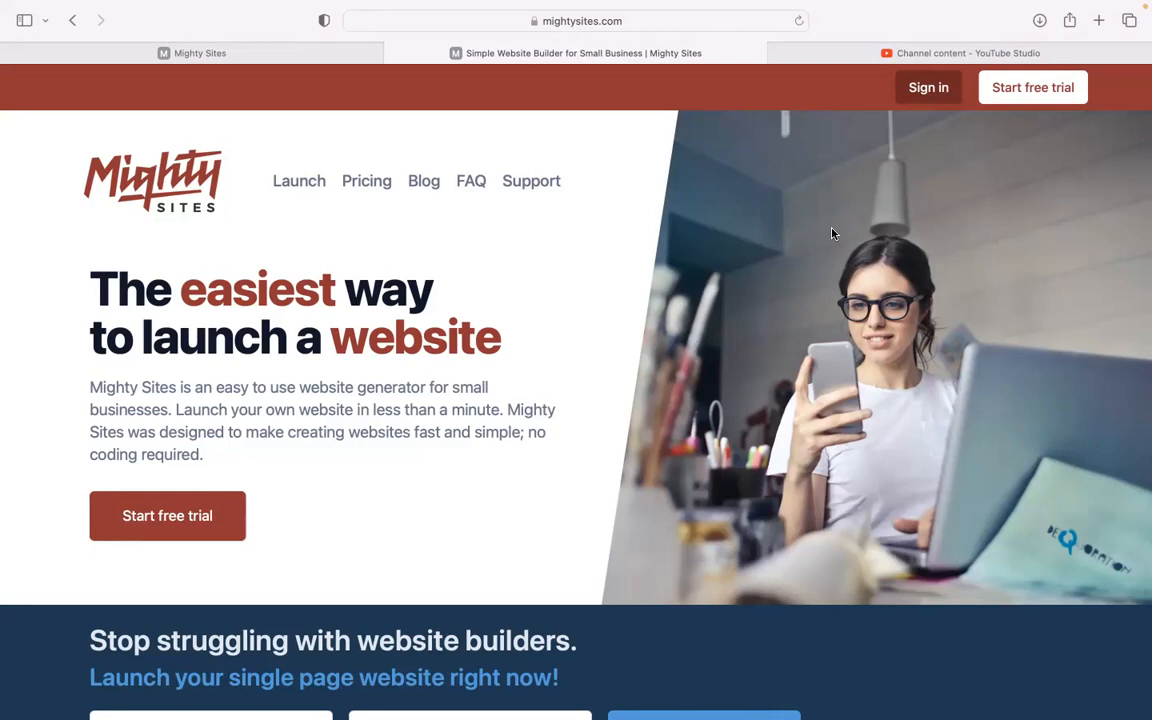
Step: Browse down the mightysites.com homepage, then switch to the Mighty Sites app tab
{"action": "scroll", "coordinate": [831, 233], "scroll_direction": "down", "scroll_amount": 1}
{"action": "scroll", "coordinate": [576, 360], "scroll_direction": "down", "scroll_amount": 2}
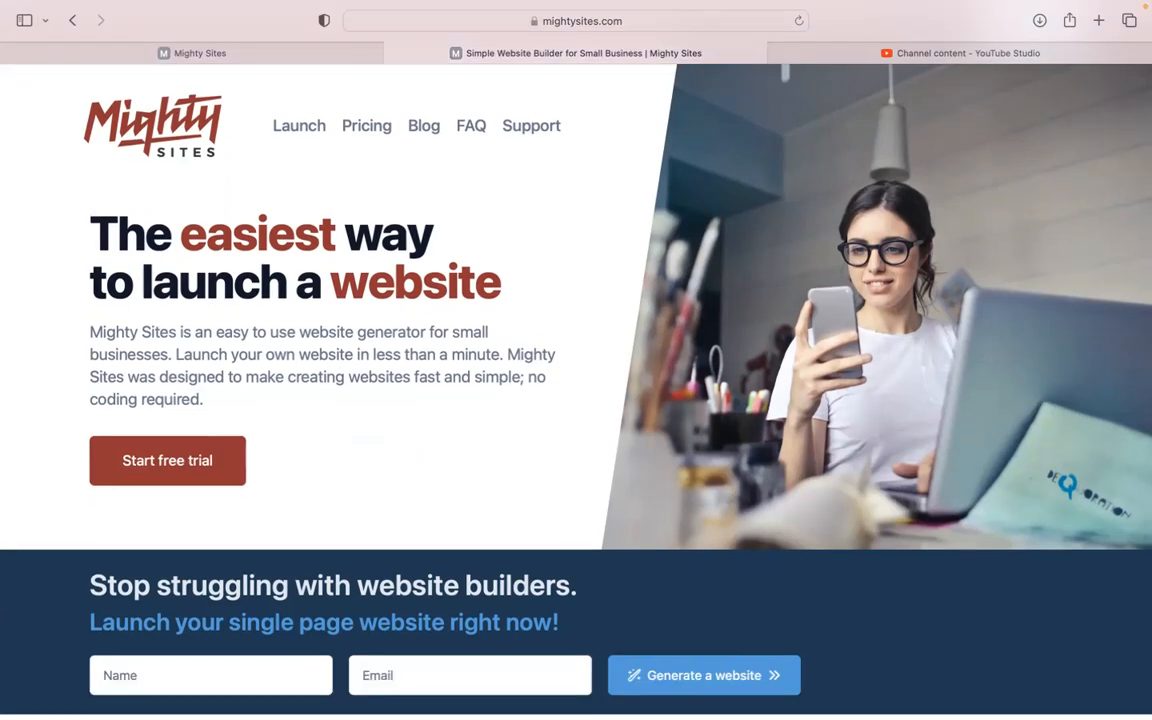
{"action": "scroll", "coordinate": [576, 360], "scroll_direction": "down", "scroll_amount": 5}
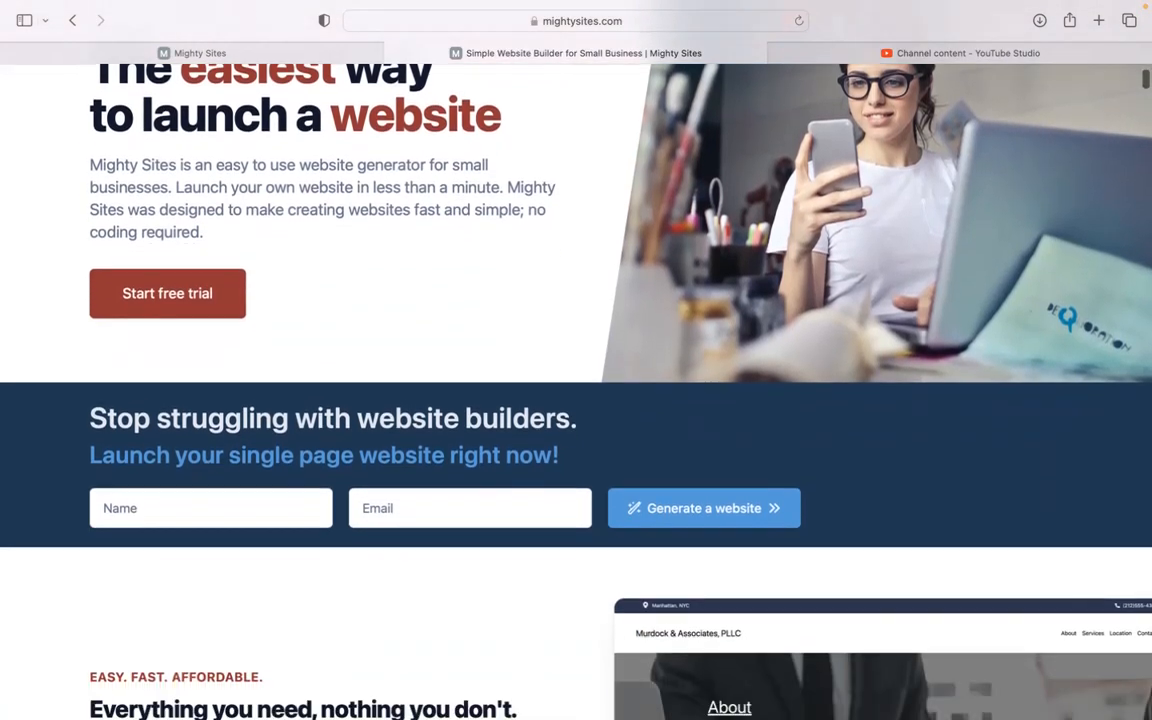
{"action": "scroll", "coordinate": [576, 360], "scroll_direction": "down", "scroll_amount": 5}
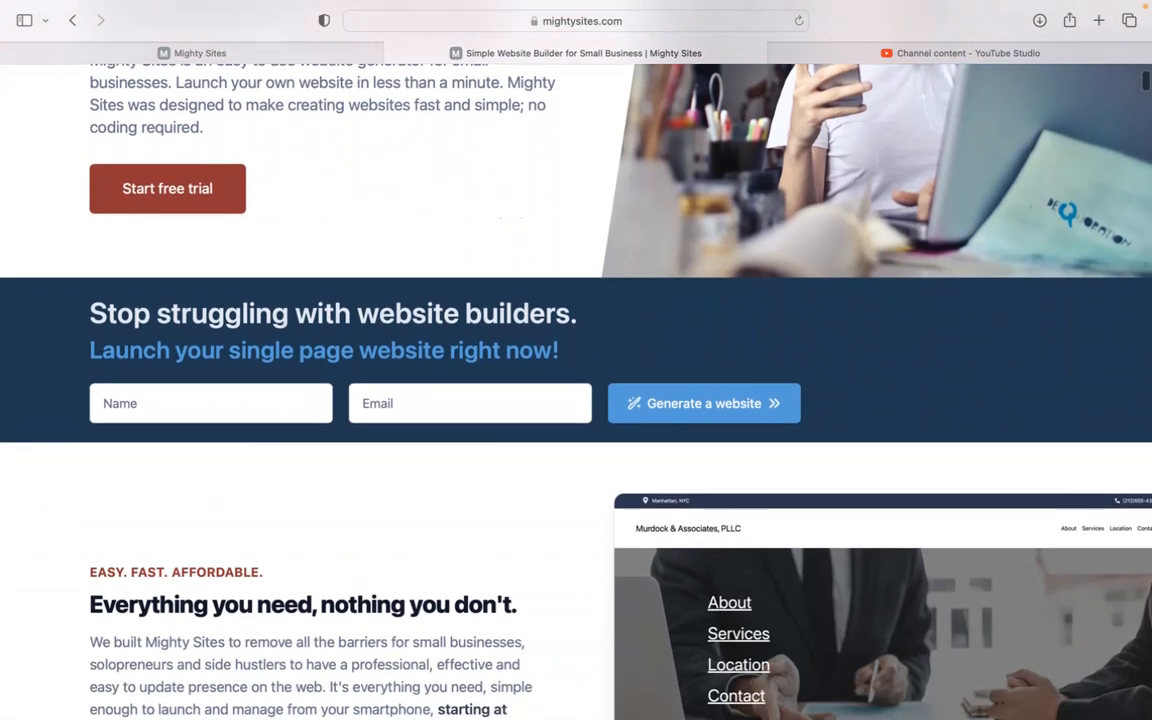
{"action": "scroll", "coordinate": [576, 360], "scroll_direction": "down", "scroll_amount": 1}
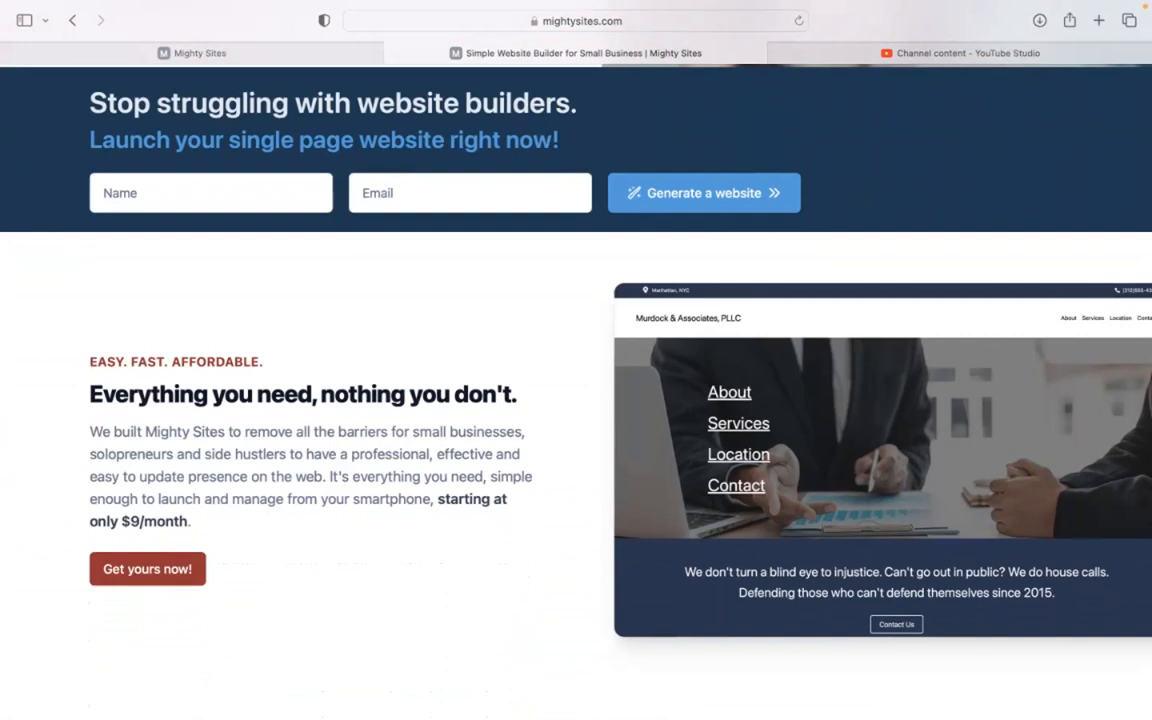
{"action": "scroll", "coordinate": [576, 360], "scroll_direction": "down", "scroll_amount": 1}
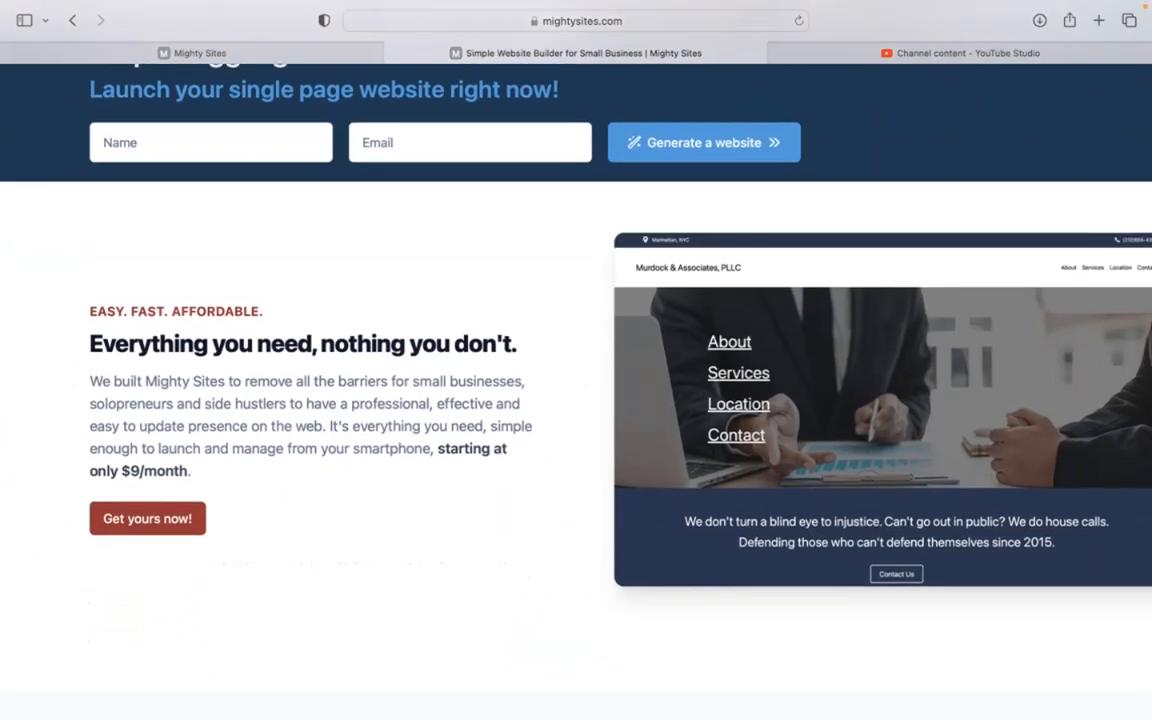
{"action": "scroll", "coordinate": [576, 360], "scroll_direction": "down", "scroll_amount": 1}
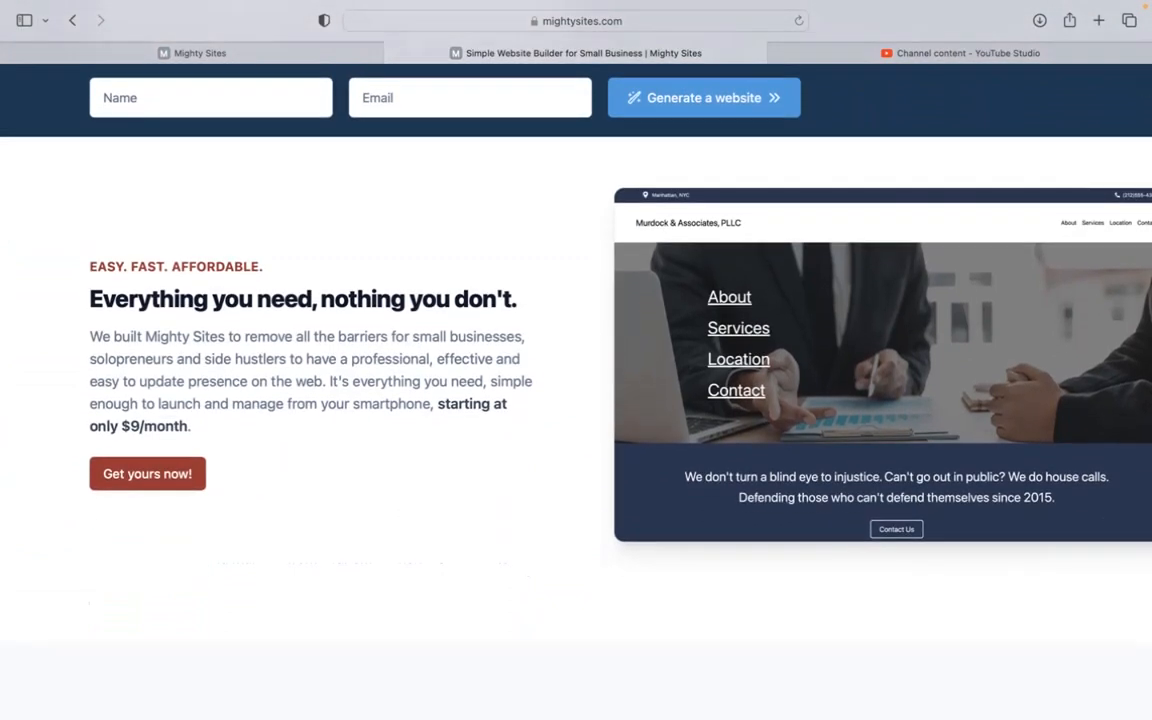
{"action": "scroll", "coordinate": [576, 360], "scroll_direction": "down", "scroll_amount": 1}
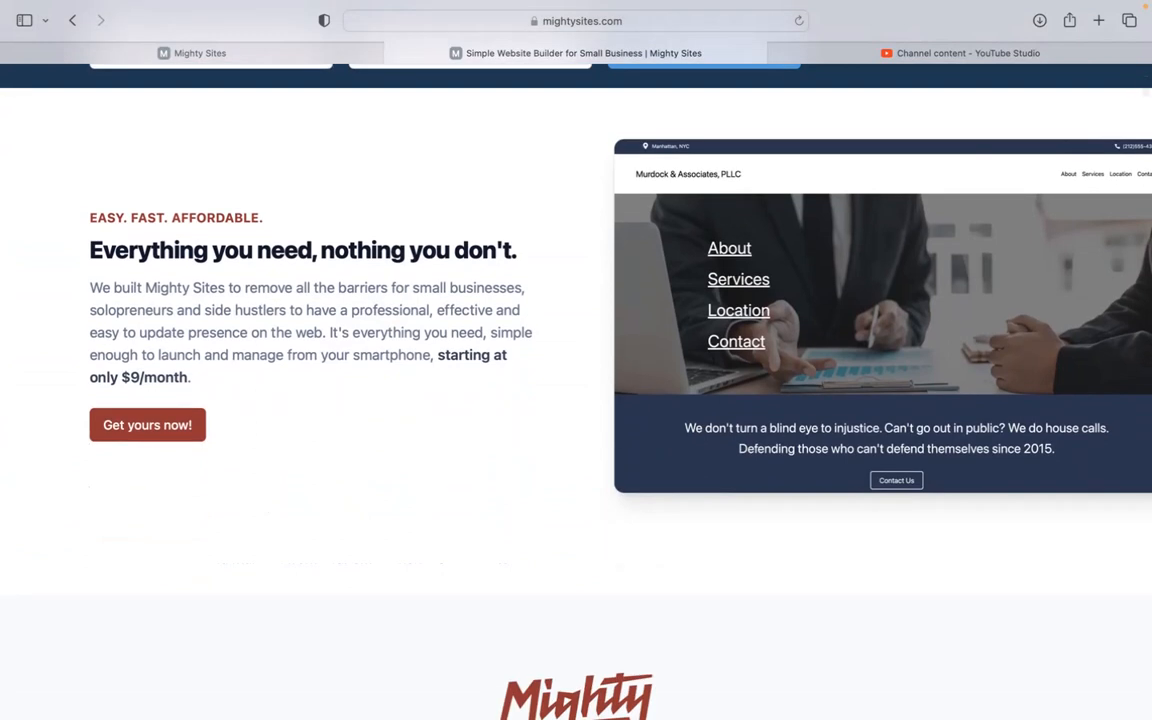
{"action": "scroll", "coordinate": [576, 360], "scroll_direction": "down", "scroll_amount": 1}
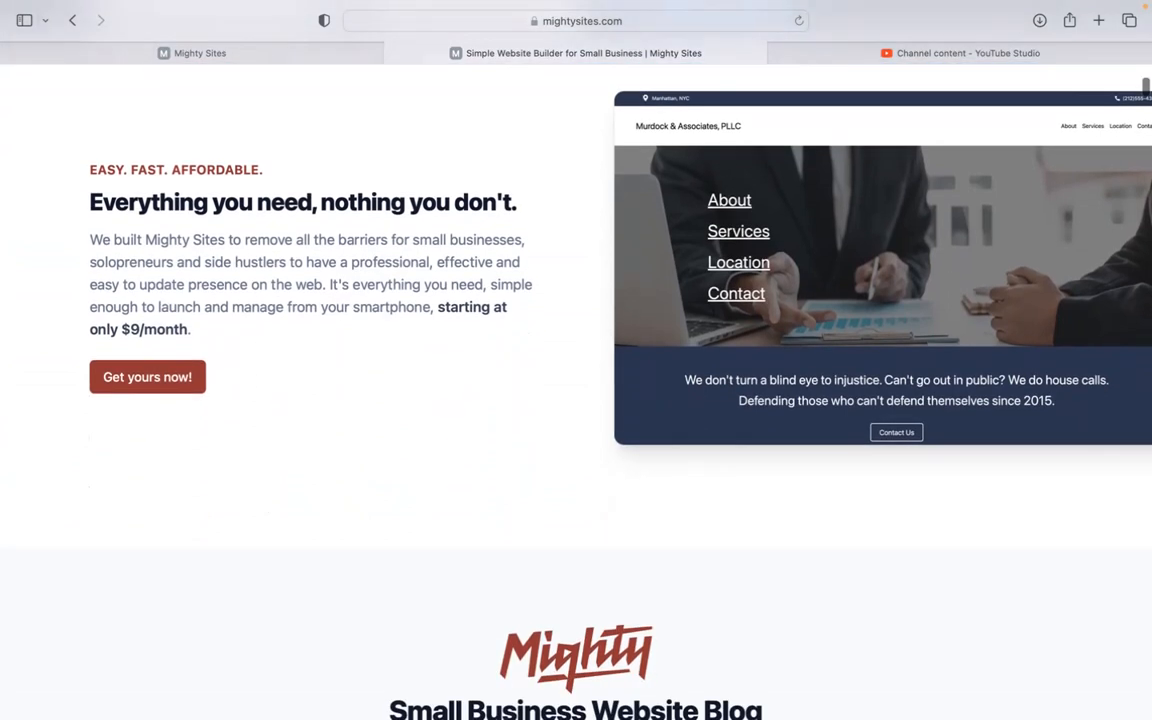
{"action": "scroll", "coordinate": [576, 360], "scroll_direction": "down", "scroll_amount": 1}
{"action": "scroll", "coordinate": [576, 360], "scroll_direction": "down", "scroll_amount": 1}
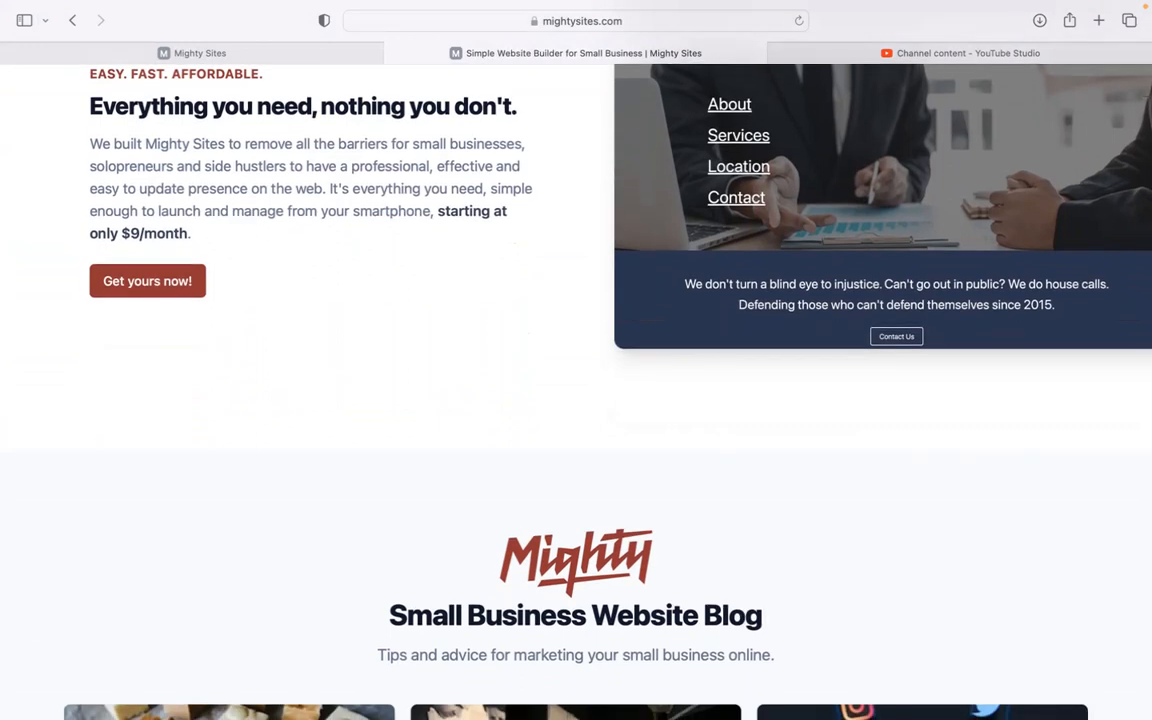
{"action": "scroll", "coordinate": [576, 360], "scroll_direction": "down", "scroll_amount": 5}
{"action": "scroll", "coordinate": [576, 360], "scroll_direction": "down", "scroll_amount": 8}
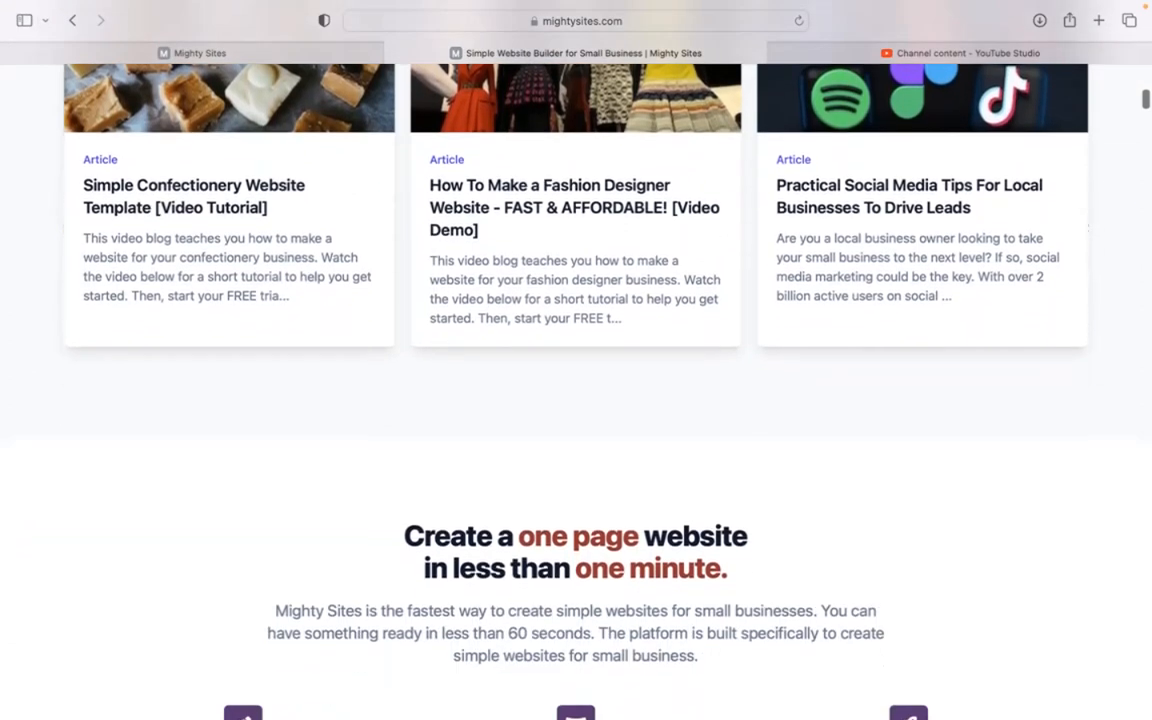
{"action": "scroll", "coordinate": [576, 360], "scroll_direction": "down", "scroll_amount": 3}
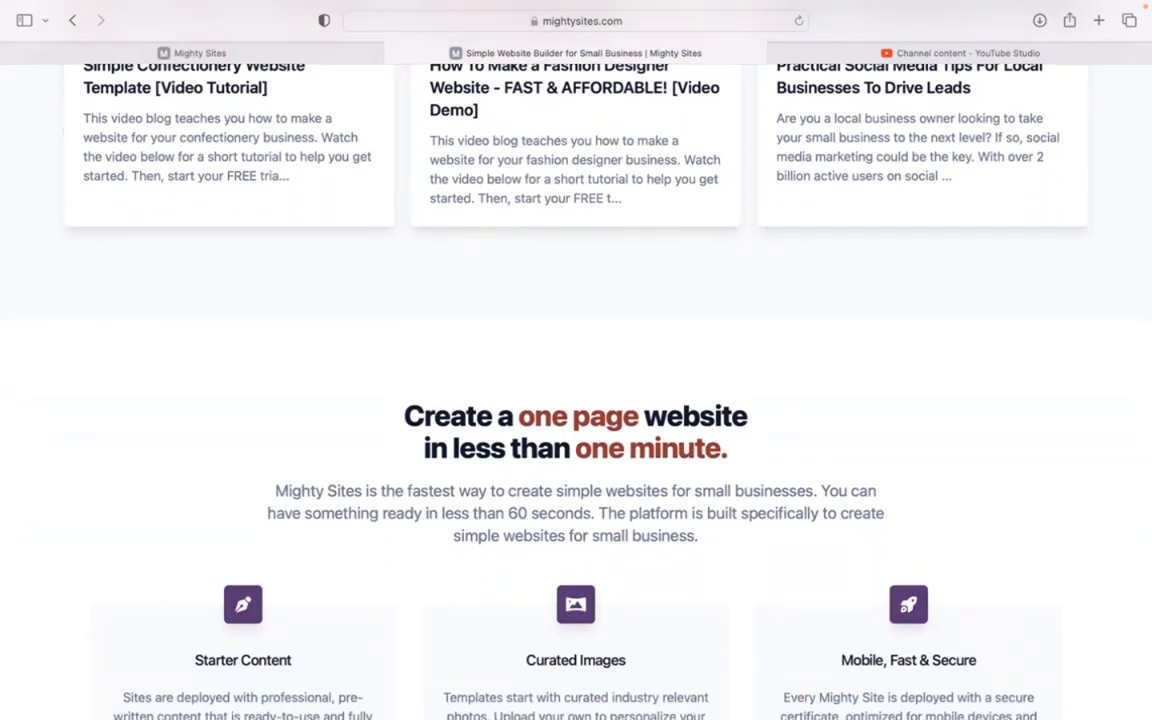
{"action": "scroll", "coordinate": [576, 360], "scroll_direction": "down", "scroll_amount": 5}
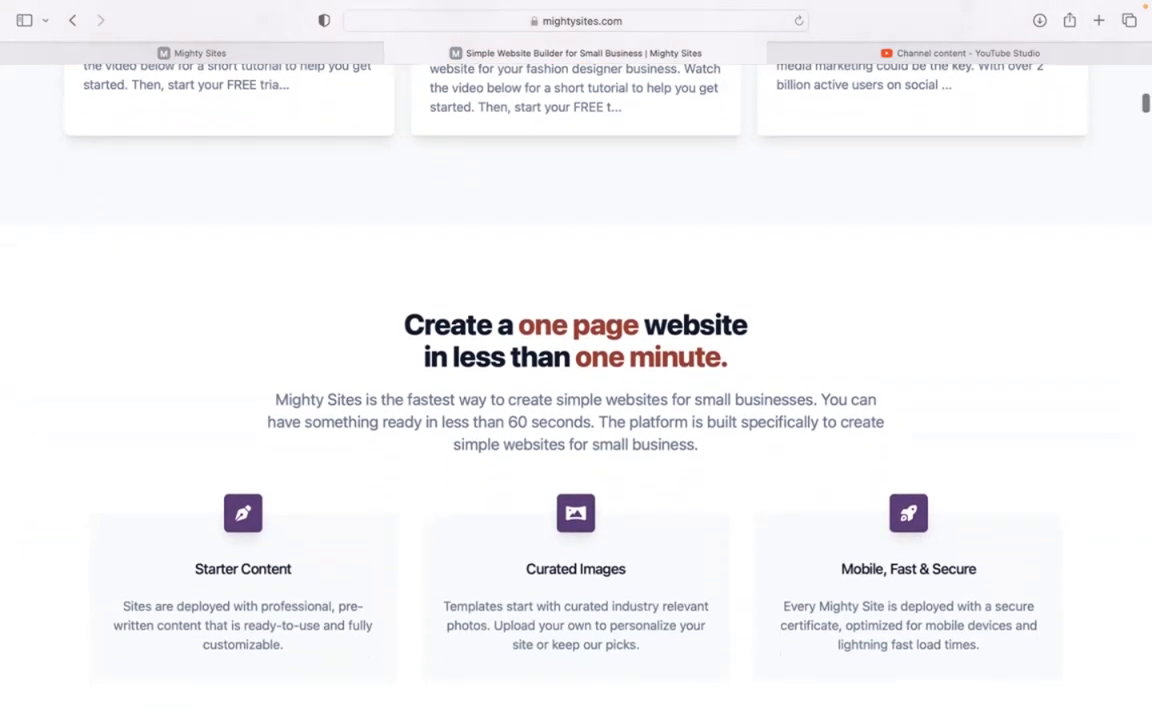
{"action": "scroll", "coordinate": [342, 104], "scroll_direction": "down", "scroll_amount": 4}
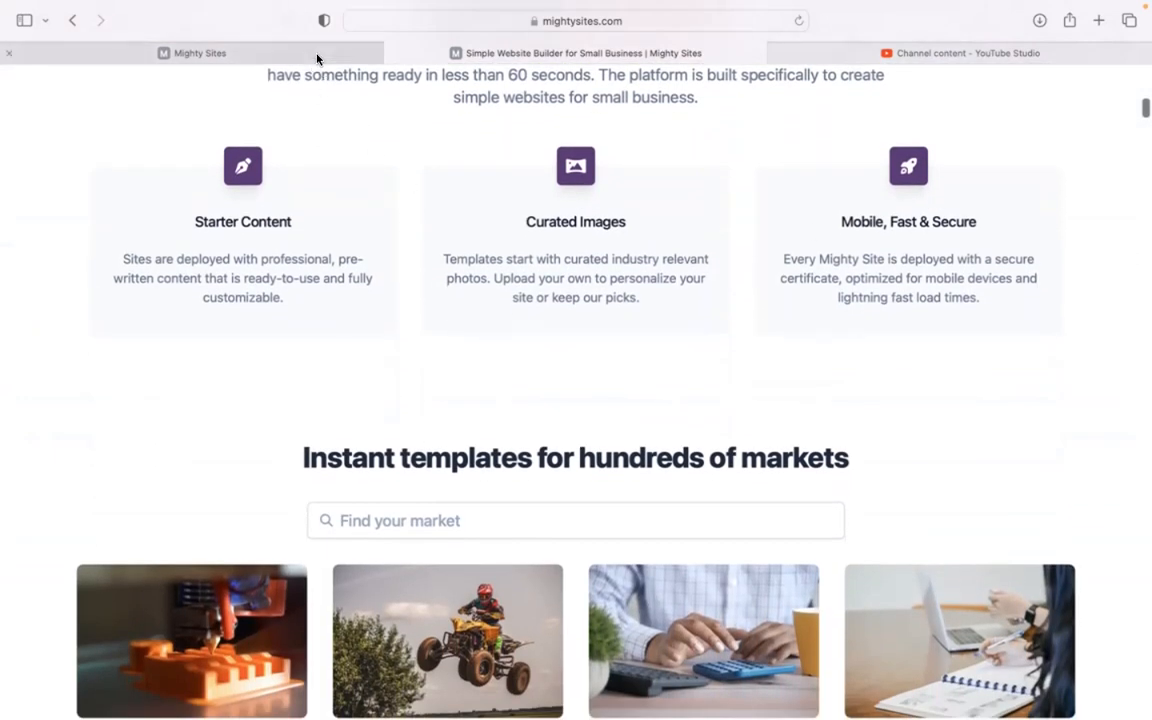
{"action": "left_click", "coordinate": [316, 57]}
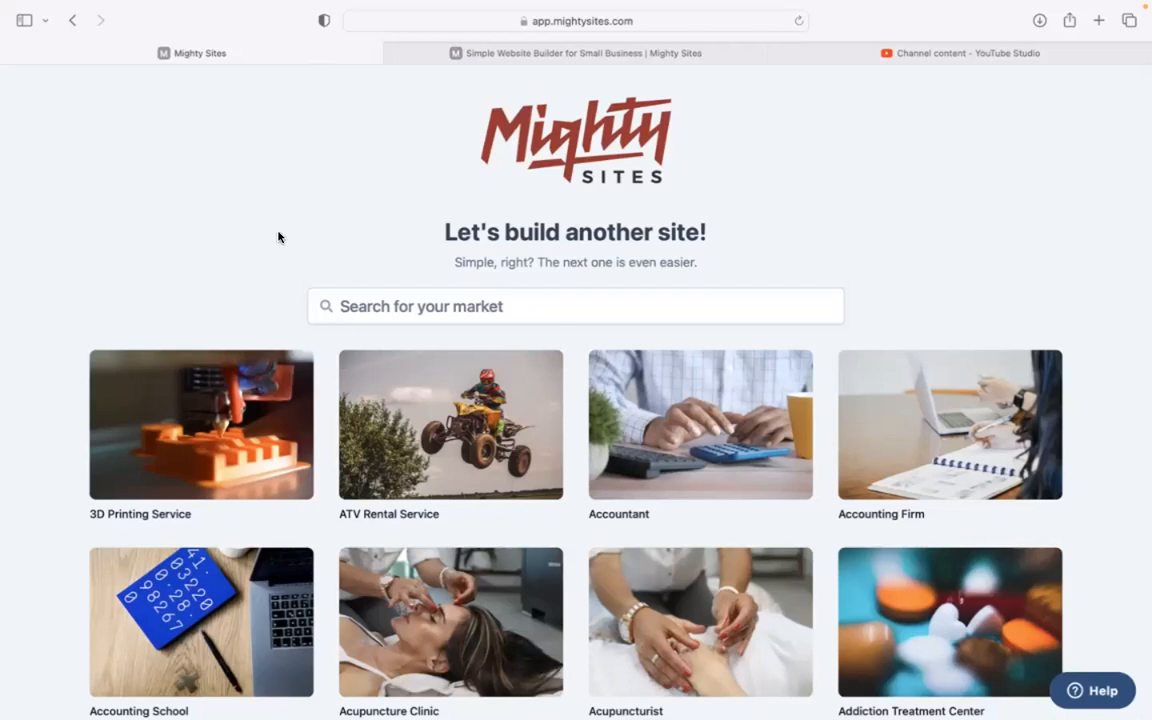
Step: Filter the market list by 'event' and choose the Event Emcee template
{"action": "scroll", "coordinate": [576, 400], "scroll_direction": "down", "scroll_amount": 10}
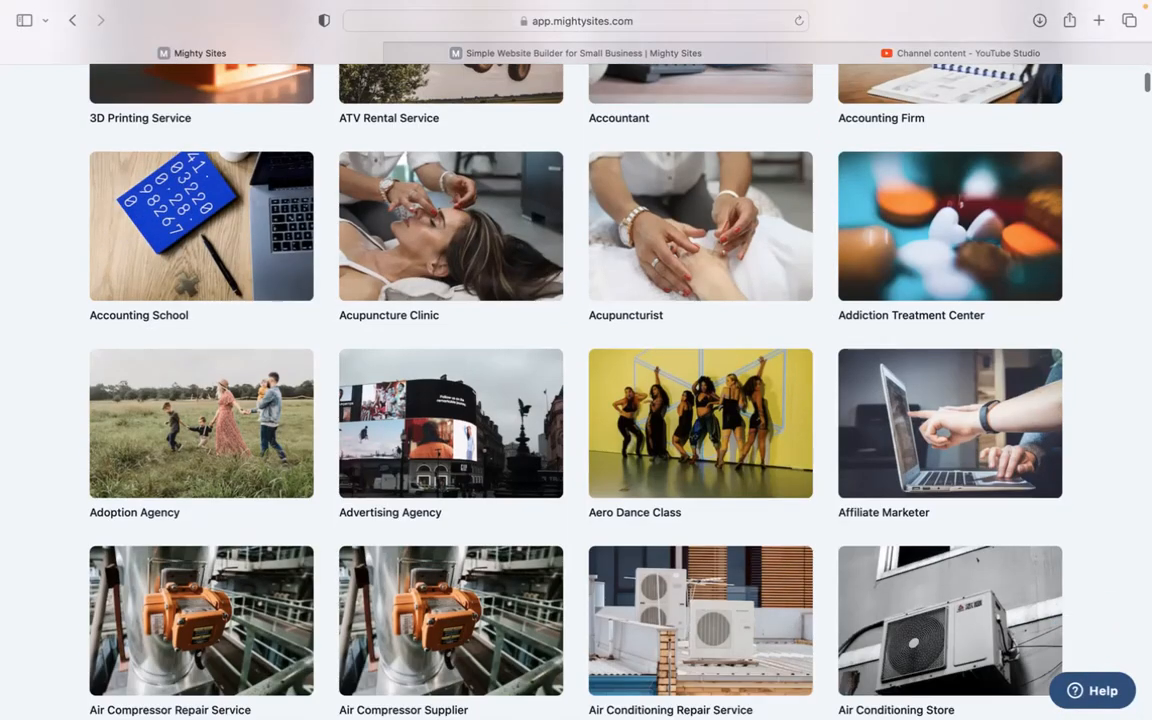
{"action": "scroll", "coordinate": [576, 400], "scroll_direction": "down", "scroll_amount": 5}
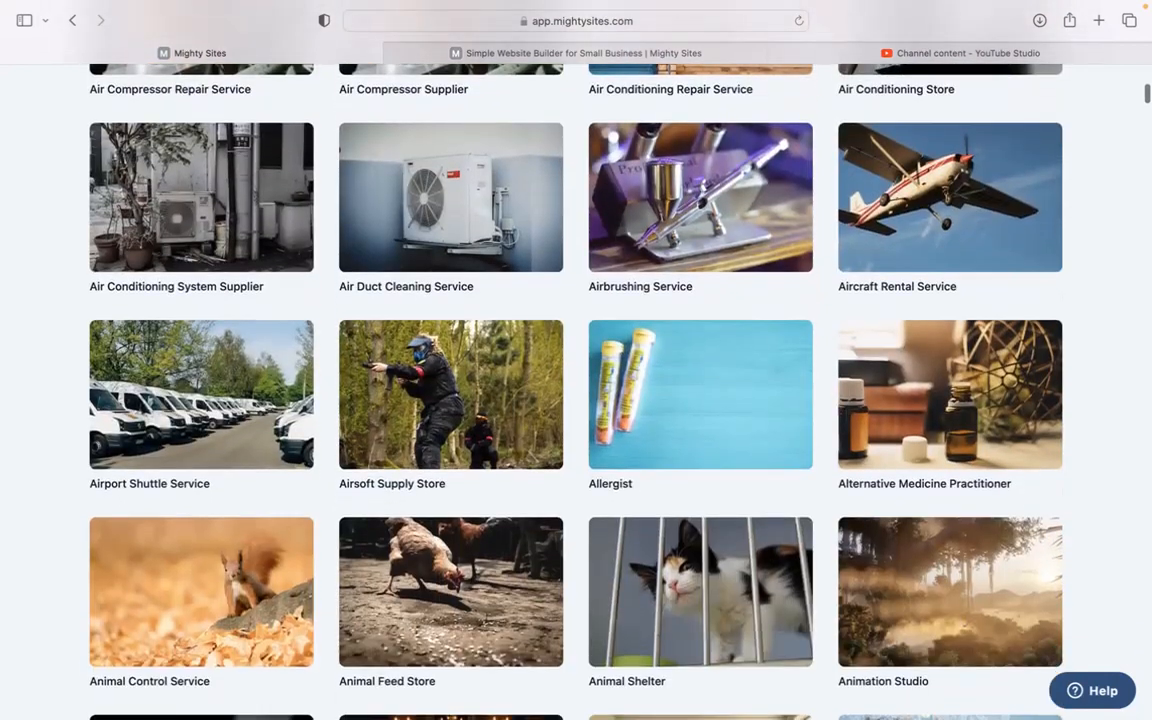
{"action": "scroll", "coordinate": [576, 400], "scroll_direction": "down", "scroll_amount": 3}
{"action": "scroll", "coordinate": [576, 400], "scroll_direction": "up", "scroll_amount": 10}
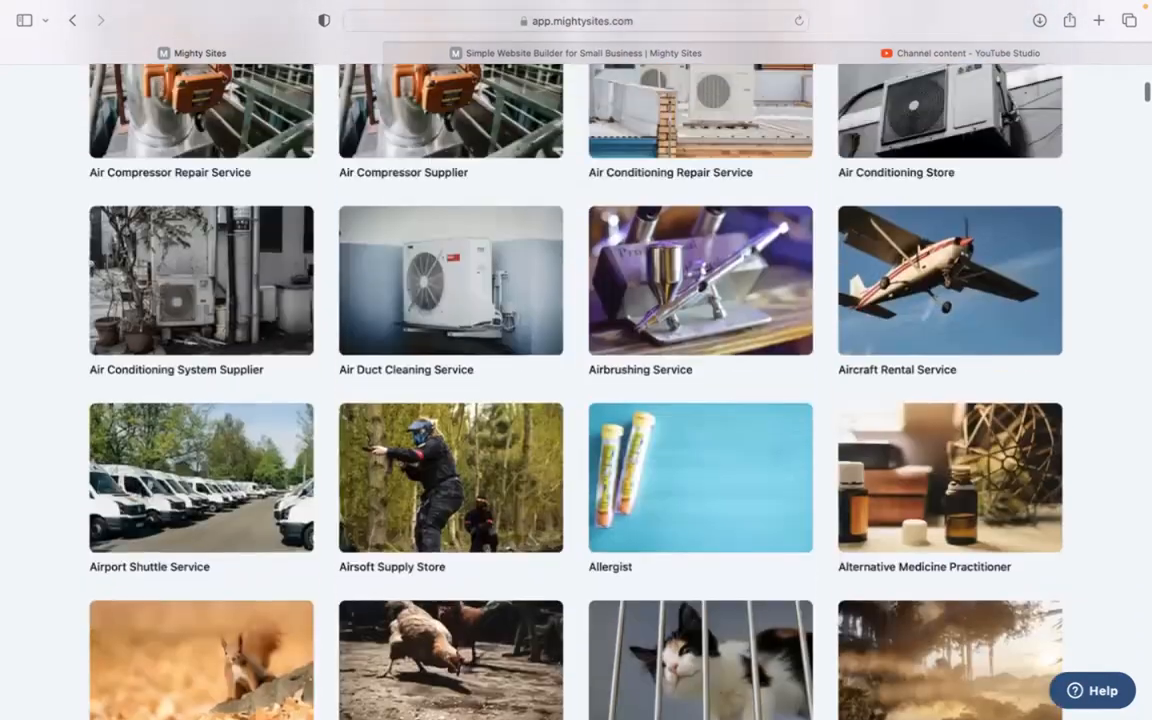
{"action": "scroll", "coordinate": [463, 352], "scroll_direction": "up", "scroll_amount": 5}
{"action": "left_click", "coordinate": [472, 292]}
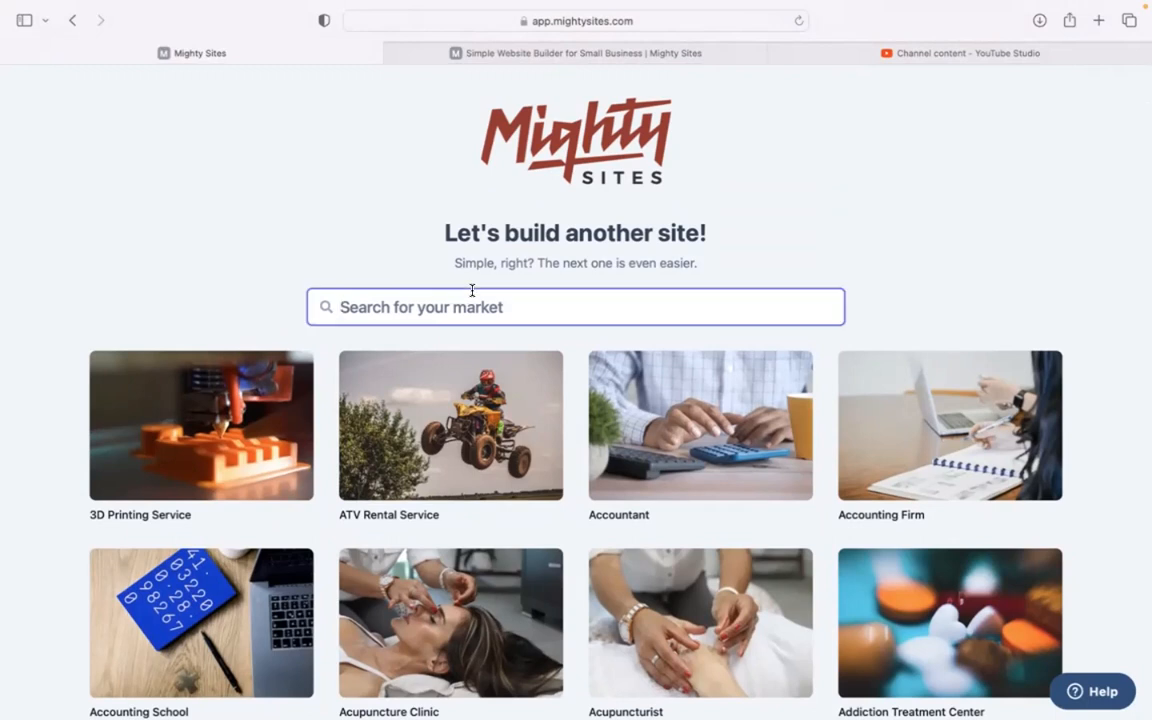
{"action": "type", "text": "event"}
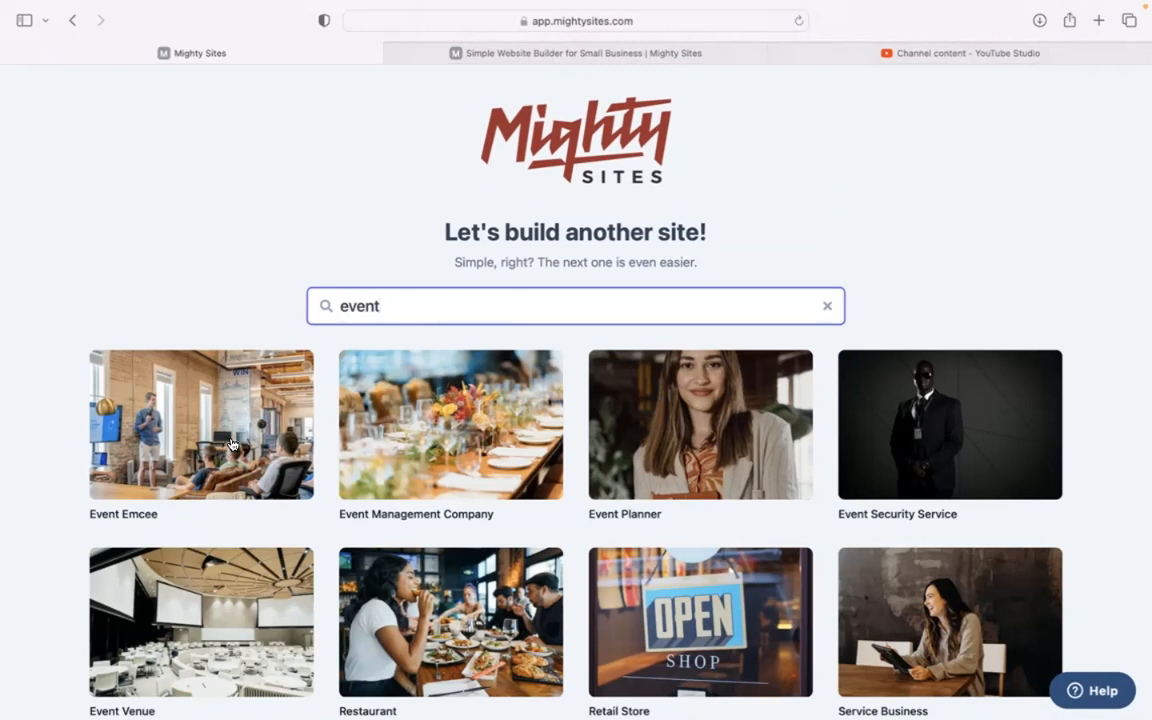
{"action": "left_click", "coordinate": [205, 398]}
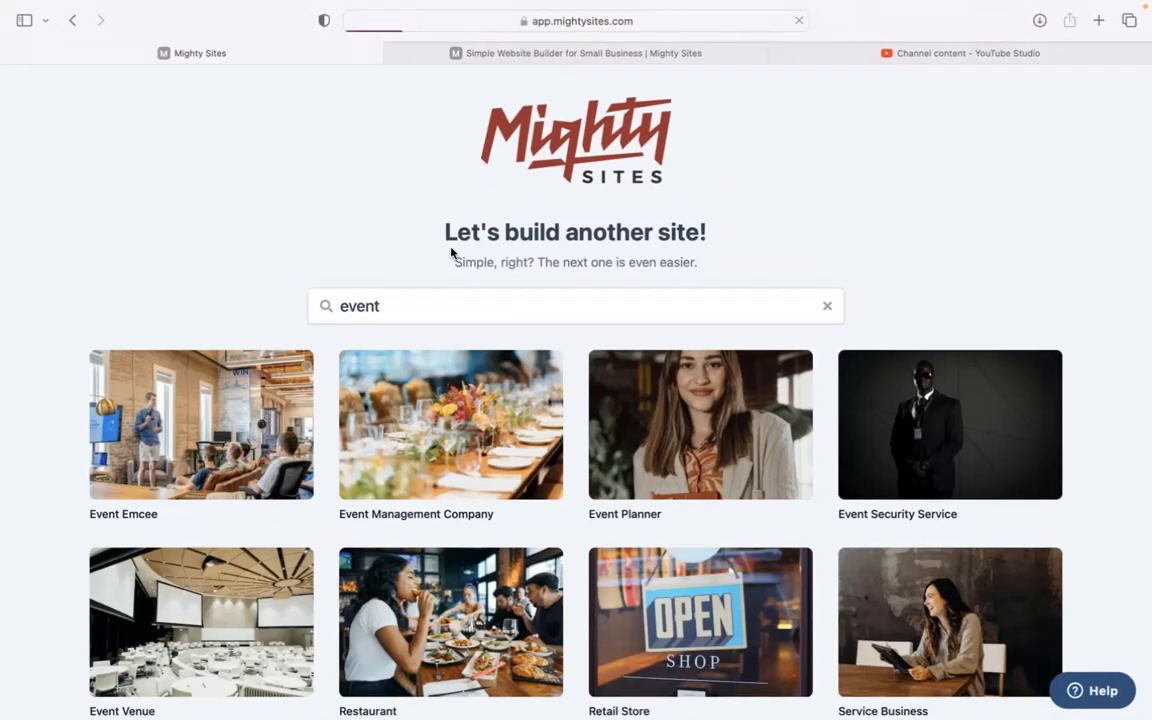
Step: Enter the company name, city Denver, state Colorado and business type Service, then submit
{"action": "type", "text": "Ro"}
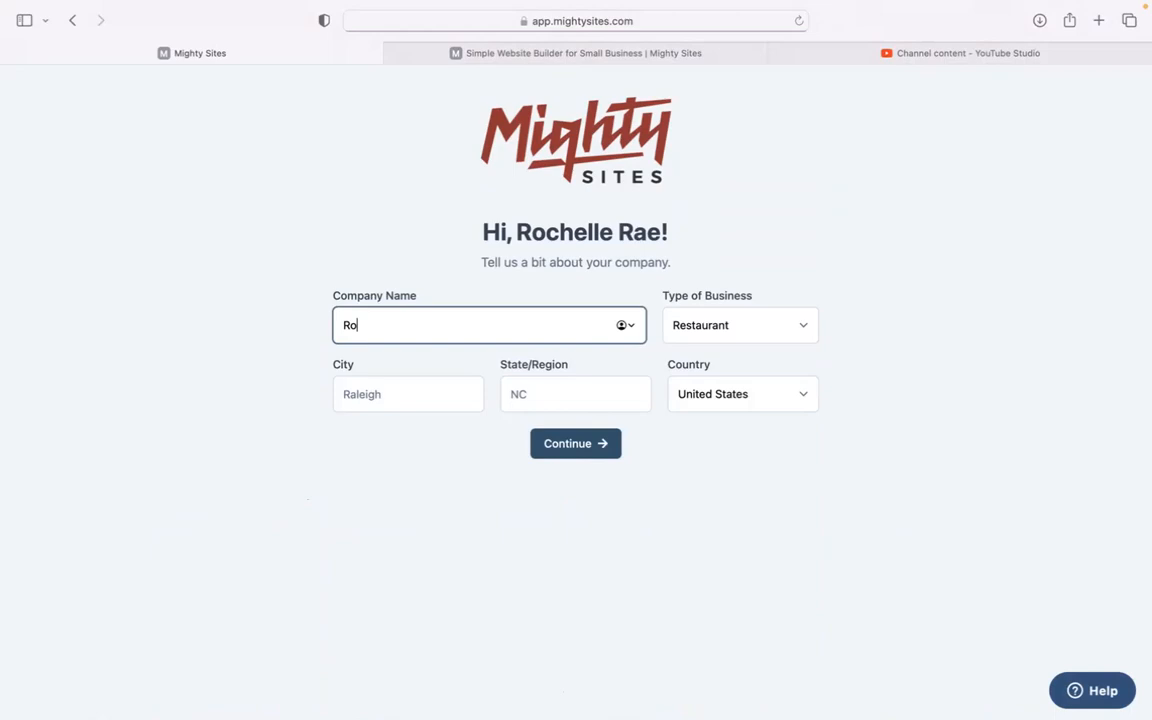
{"action": "type", "text": "chelle's Emcee Services"}
{"action": "left_click", "coordinate": [410, 403]}
{"action": "type", "text": "Denver"}
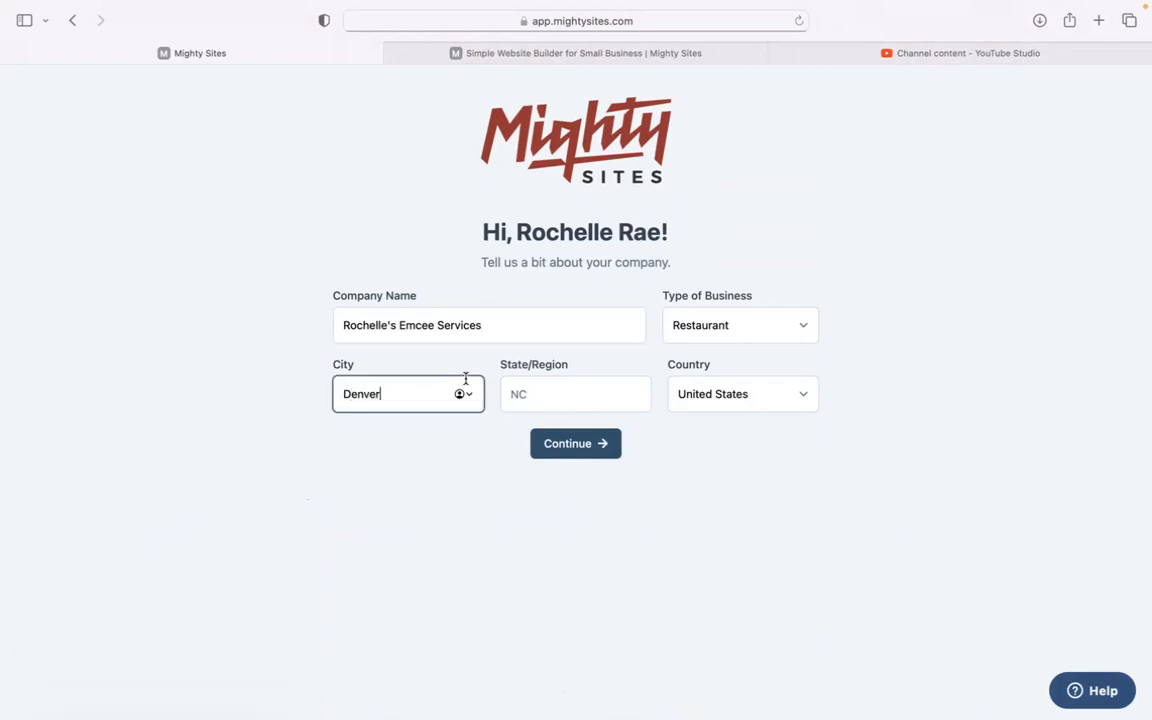
{"action": "left_click", "coordinate": [579, 396]}
{"action": "type", "text": "Color"}
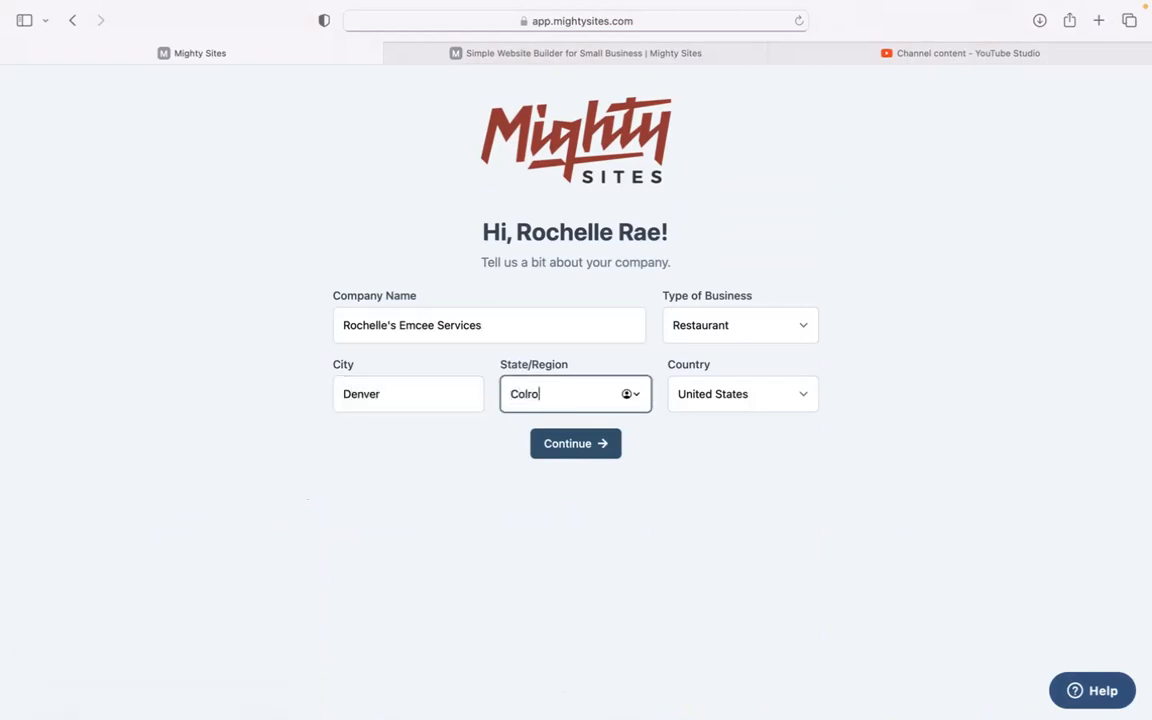
{"action": "type", "text": "ado"}
{"action": "left_click", "coordinate": [751, 328]}
{"action": "left_click", "coordinate": [748, 429]}
{"action": "left_click", "coordinate": [586, 443]}
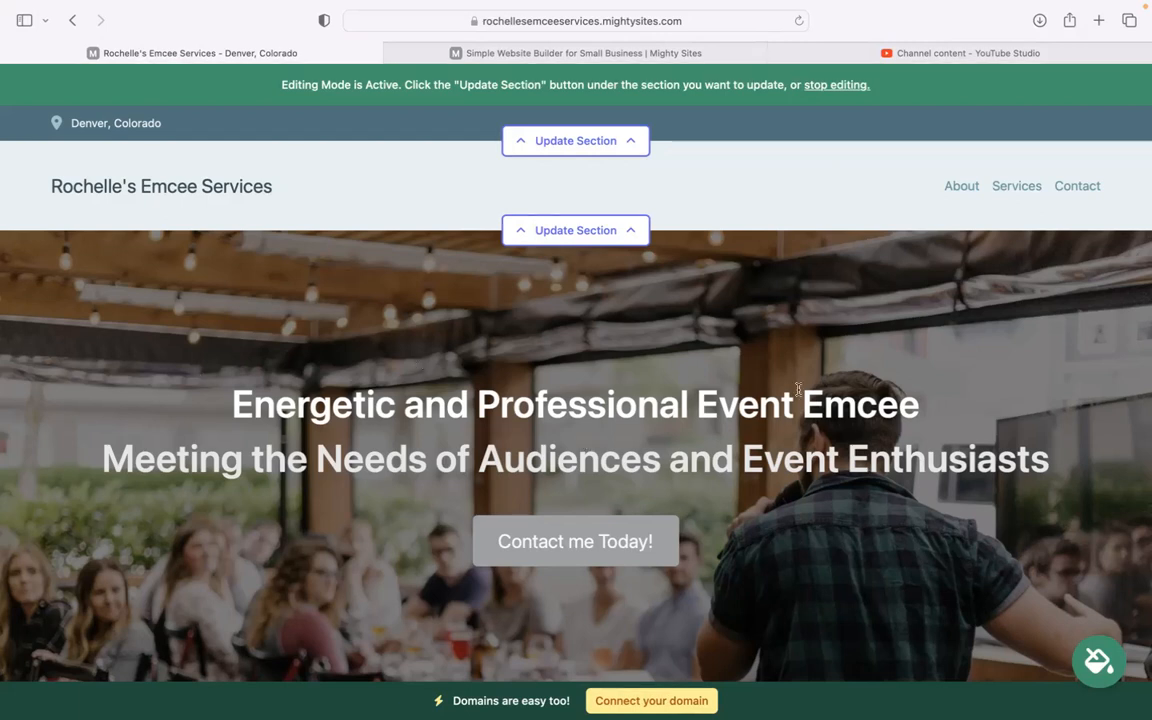
{"action": "scroll", "coordinate": [751, 327], "scroll_direction": "down", "scroll_amount": 3}
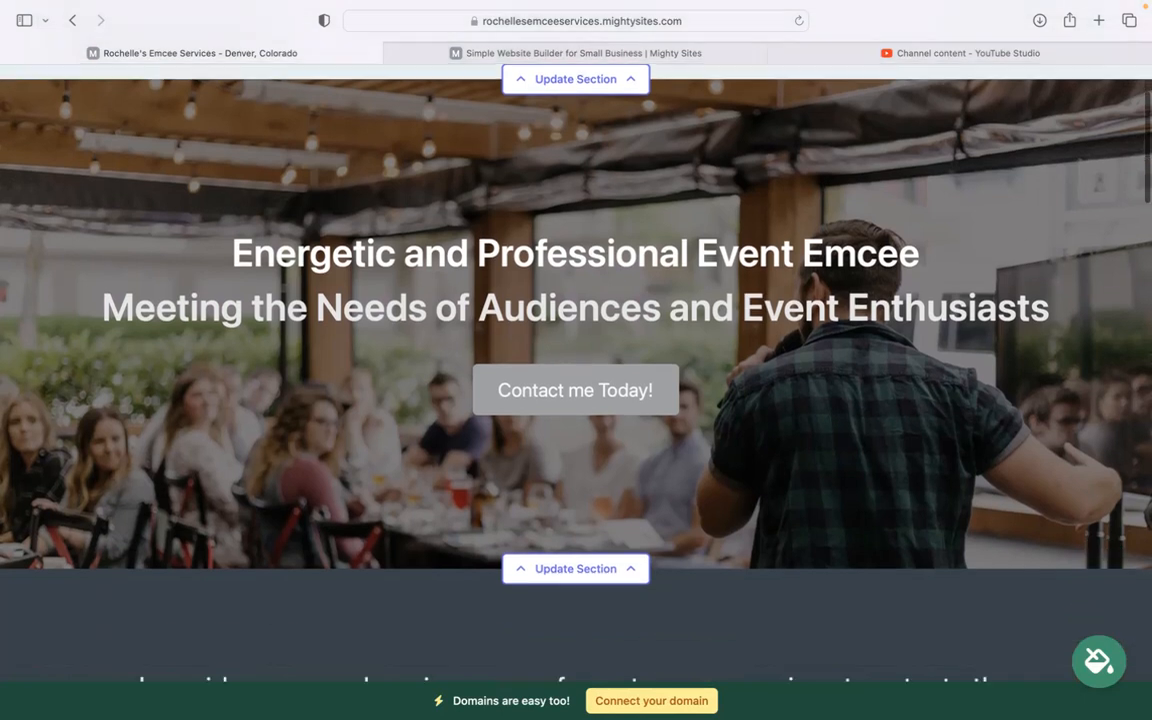
{"action": "scroll", "coordinate": [710, 308], "scroll_direction": "down", "scroll_amount": 10}
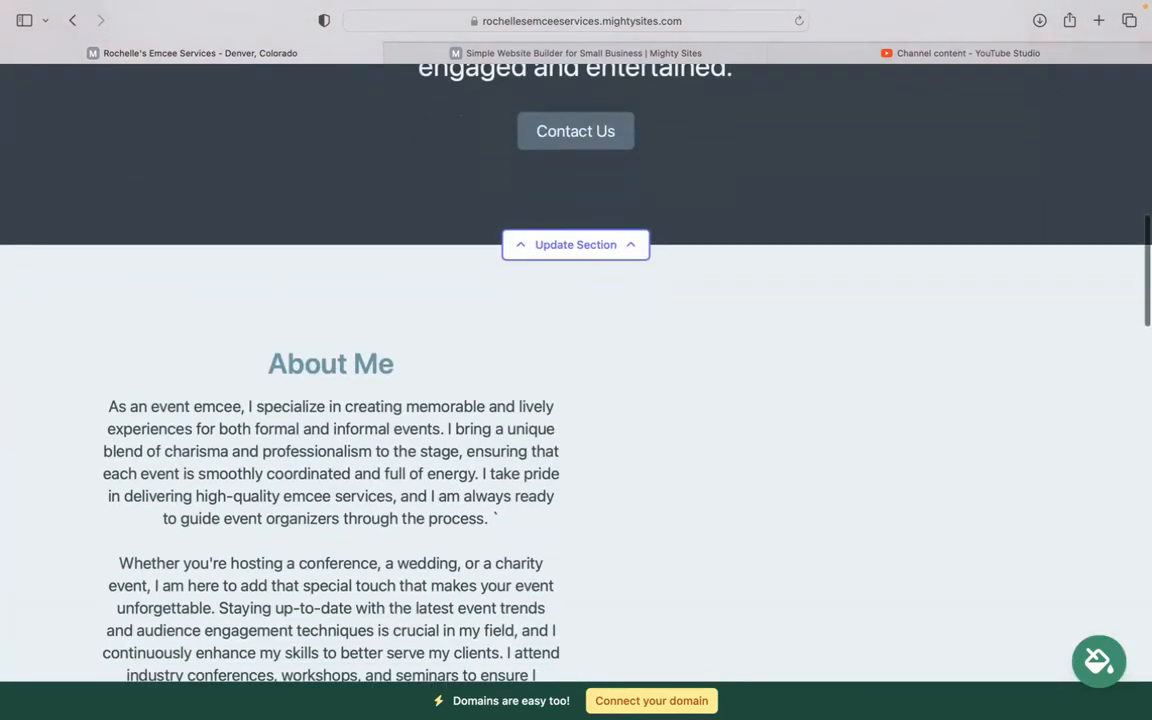
{"action": "scroll", "coordinate": [576, 373], "scroll_direction": "up", "scroll_amount": 3}
{"action": "scroll", "coordinate": [576, 373], "scroll_direction": "down", "scroll_amount": 4}
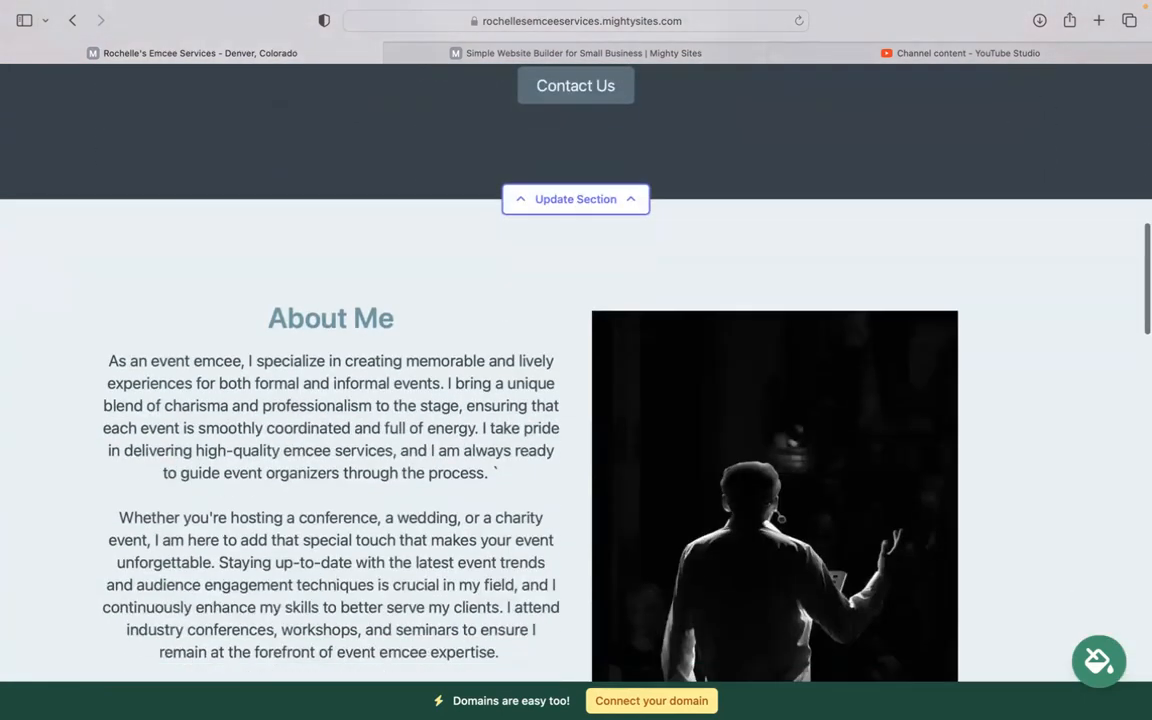
{"action": "scroll", "coordinate": [900, 460], "scroll_direction": "down", "scroll_amount": 1}
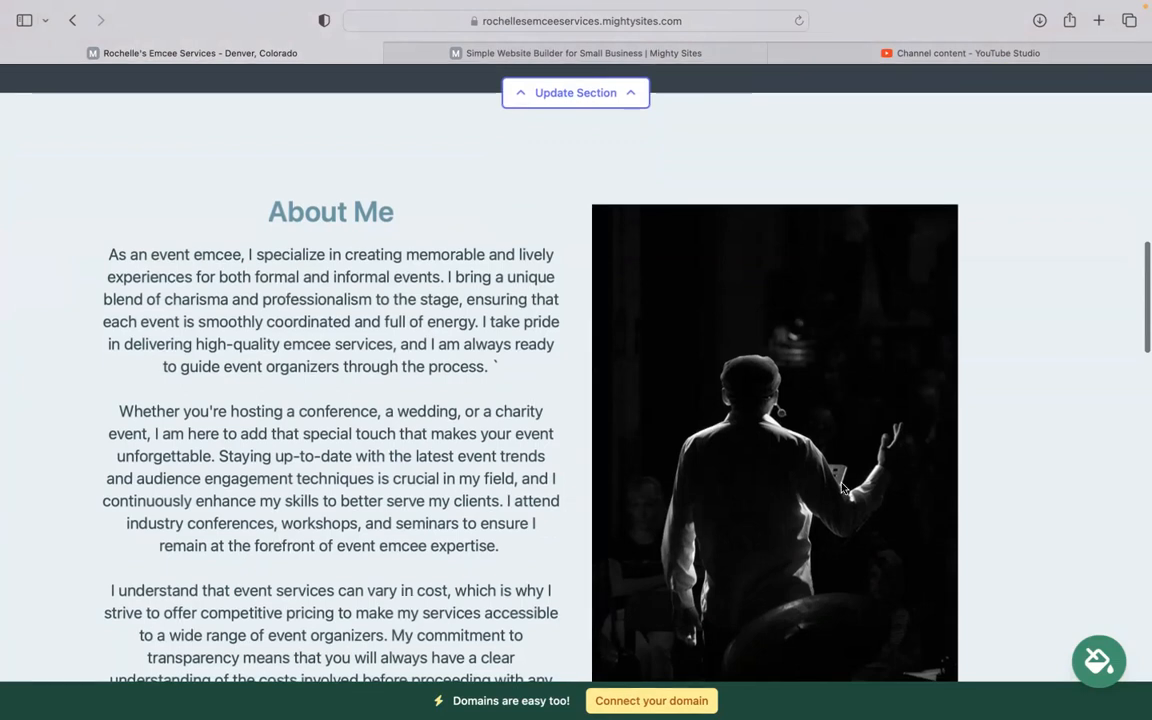
{"action": "scroll", "coordinate": [518, 325], "scroll_direction": "down", "scroll_amount": 1}
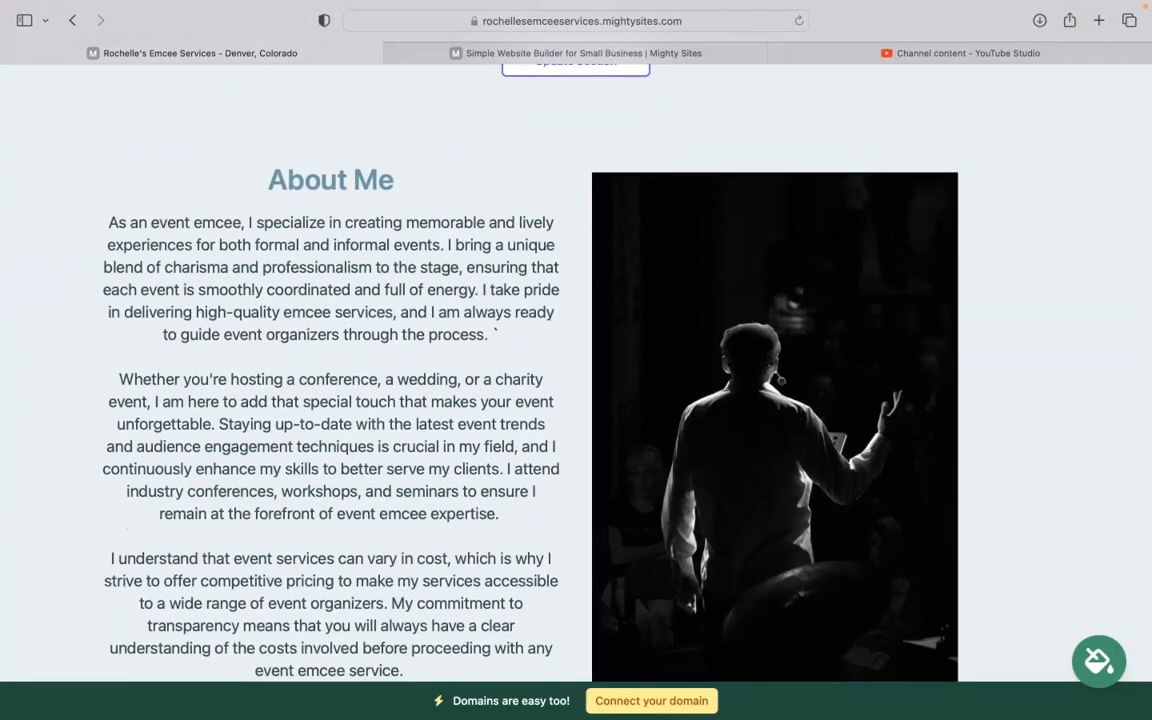
{"action": "scroll", "coordinate": [576, 370], "scroll_direction": "down", "scroll_amount": 15}
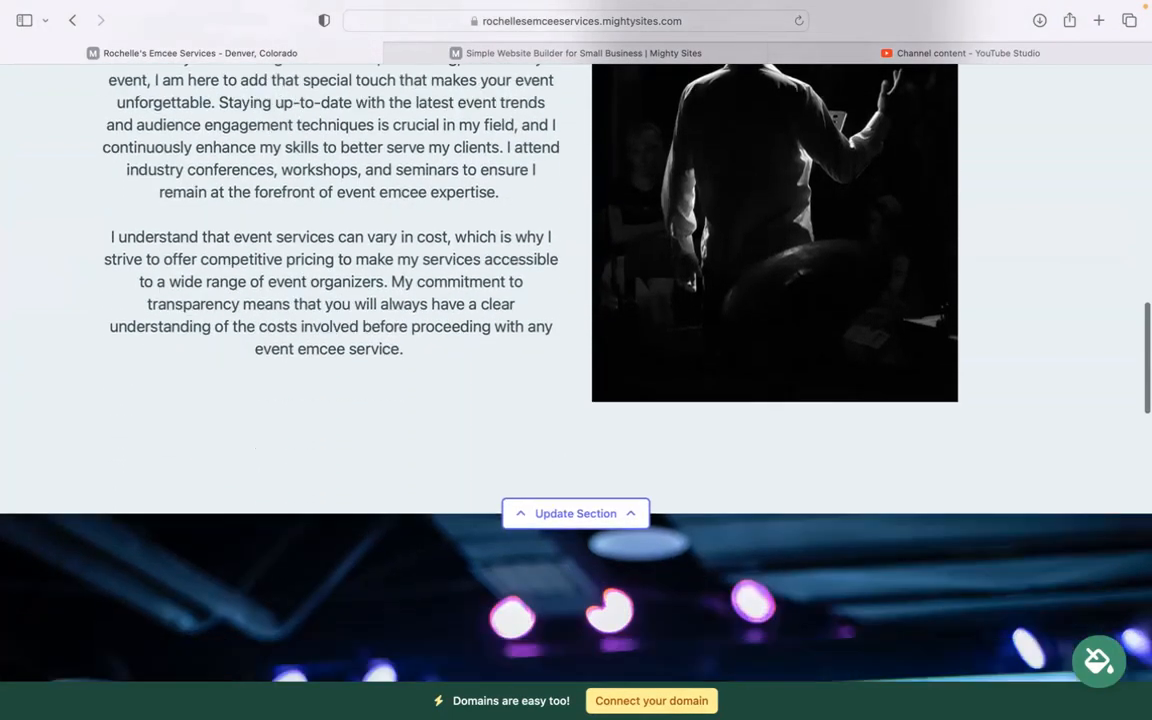
{"action": "scroll", "coordinate": [576, 370], "scroll_direction": "down", "scroll_amount": 15}
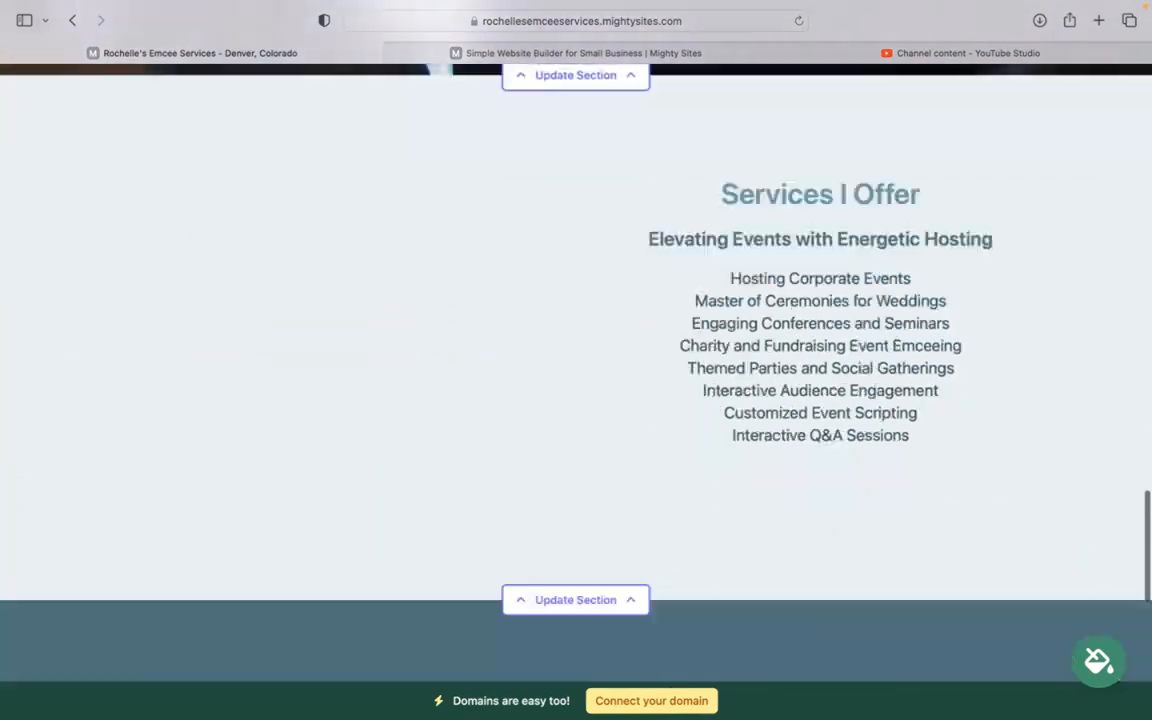
{"action": "scroll", "coordinate": [576, 370], "scroll_direction": "down", "scroll_amount": 1}
{"action": "left_click_drag", "start_coordinate": [728, 222], "coordinate": [933, 404]}
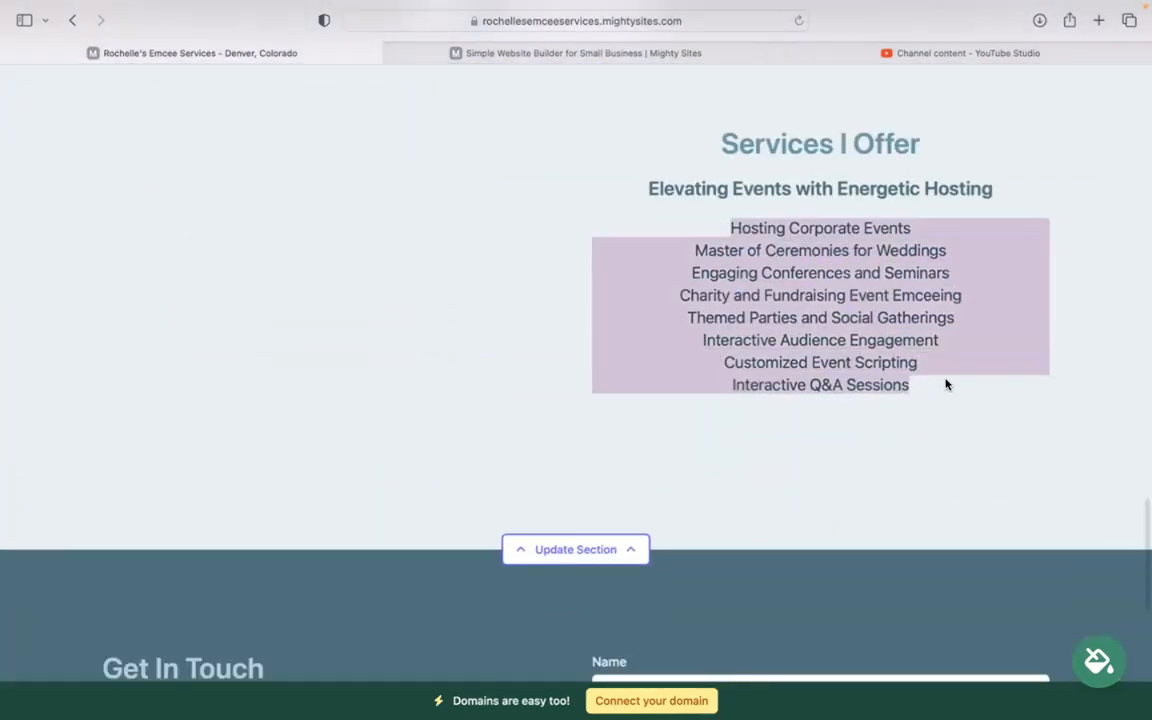
{"action": "left_click", "coordinate": [854, 483]}
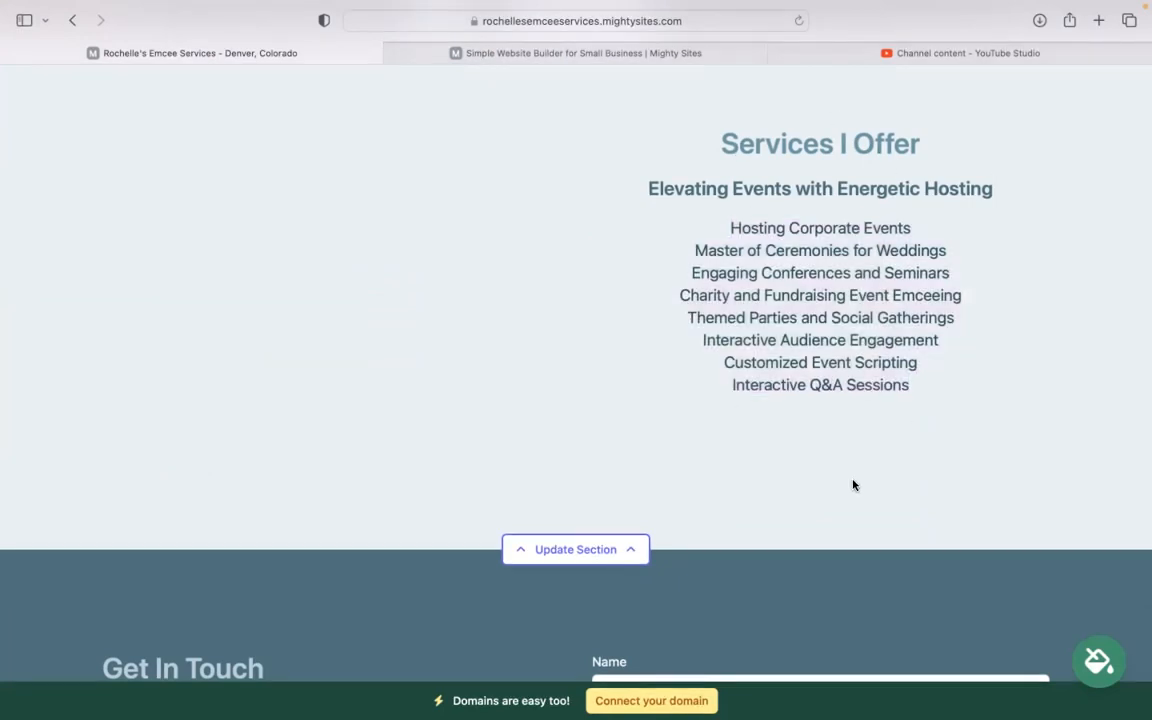
{"action": "scroll", "coordinate": [854, 483], "scroll_direction": "down", "scroll_amount": 10}
{"action": "scroll", "coordinate": [576, 370], "scroll_direction": "up", "scroll_amount": 15}
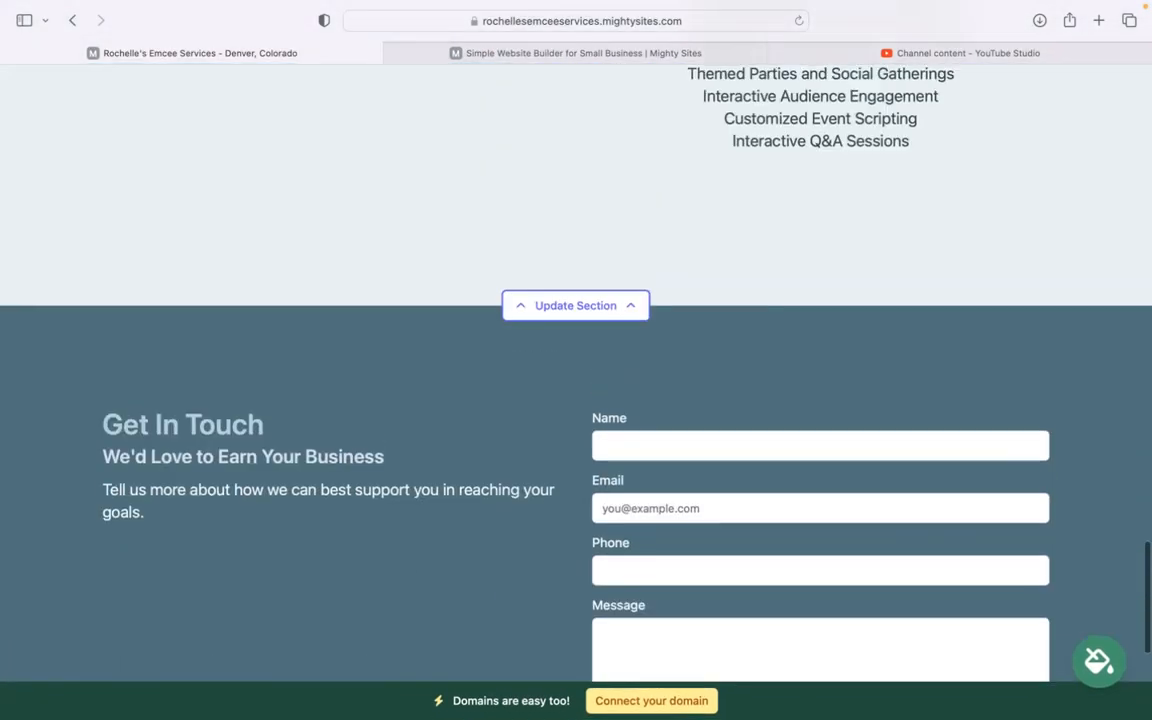
{"action": "scroll", "coordinate": [576, 370], "scroll_direction": "up", "scroll_amount": 12}
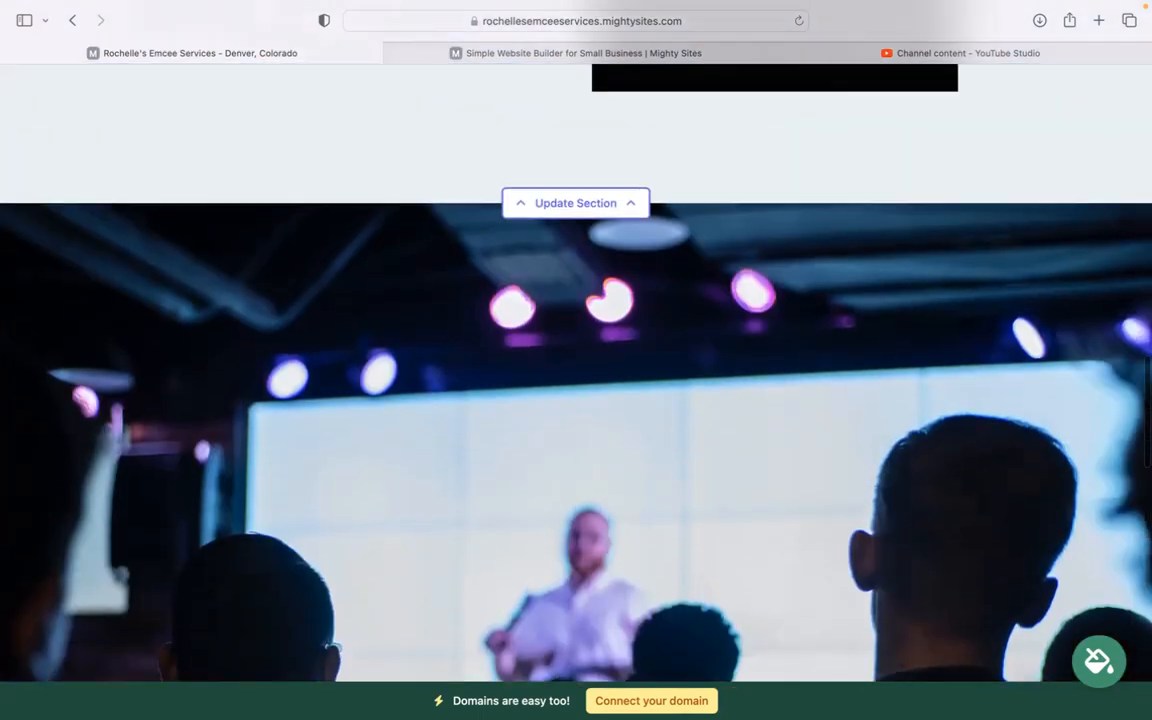
{"action": "scroll", "coordinate": [576, 370], "scroll_direction": "up", "scroll_amount": 10}
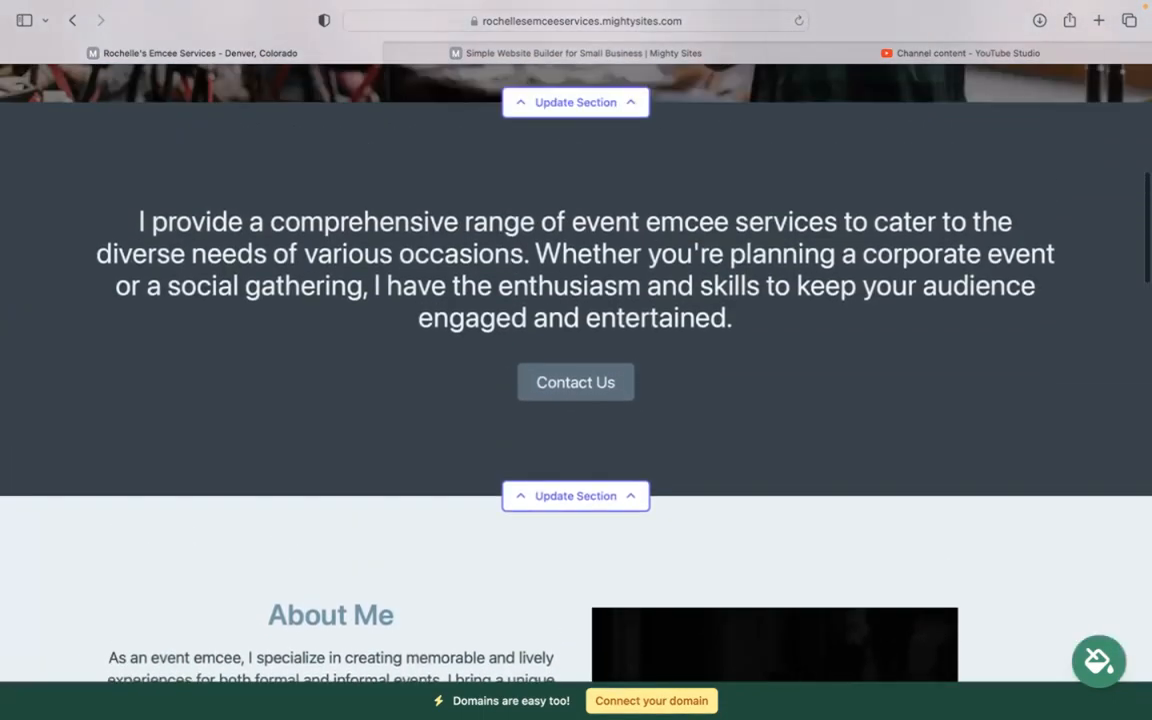
{"action": "scroll", "coordinate": [576, 370], "scroll_direction": "up", "scroll_amount": 2}
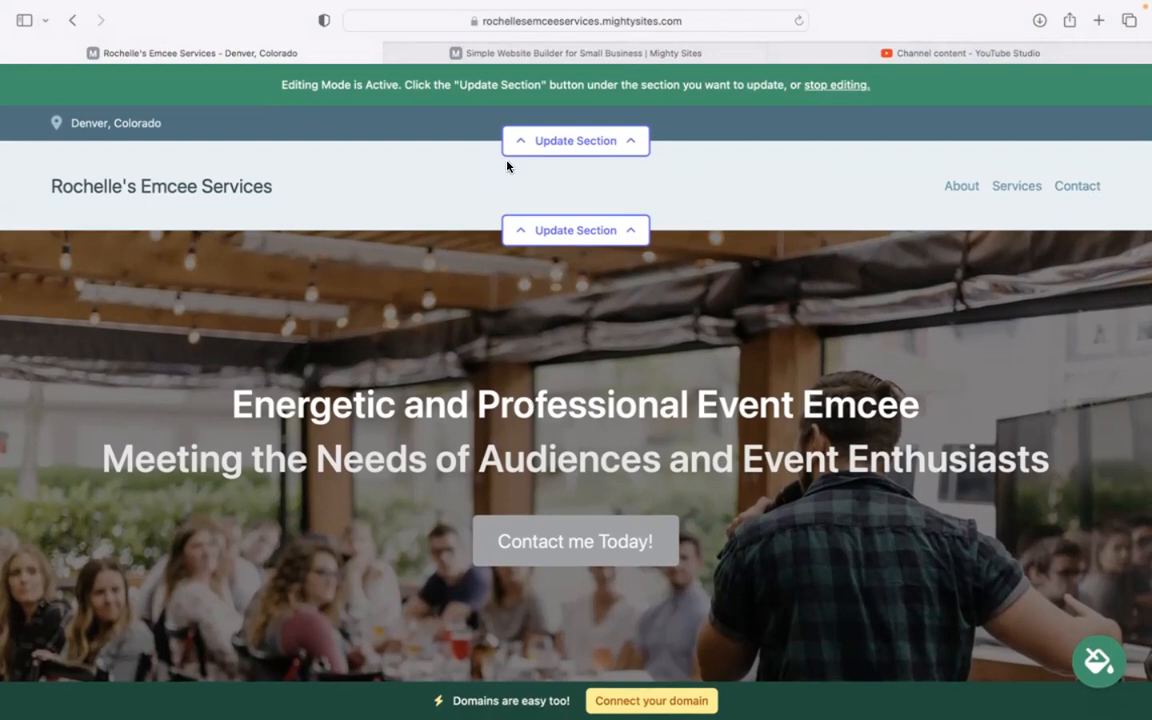
Step: Add the organization email, shown on the site, and the phone number to the top bar
{"action": "left_click", "coordinate": [576, 142]}
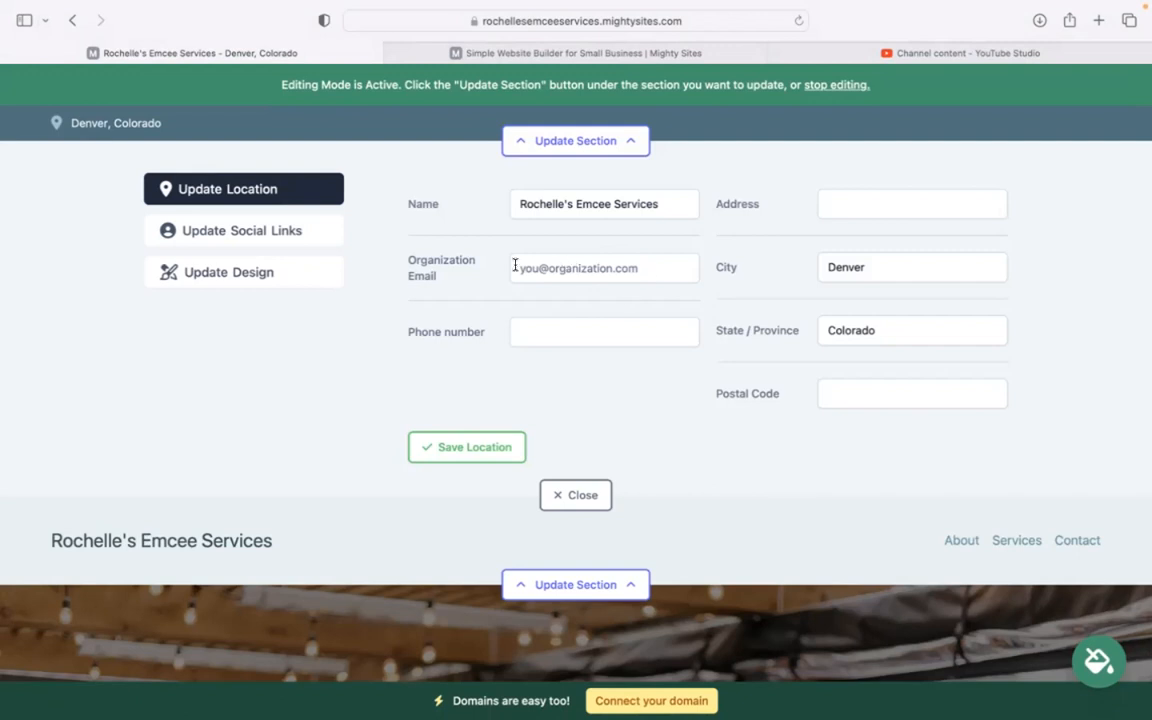
{"action": "left_click", "coordinate": [609, 268]}
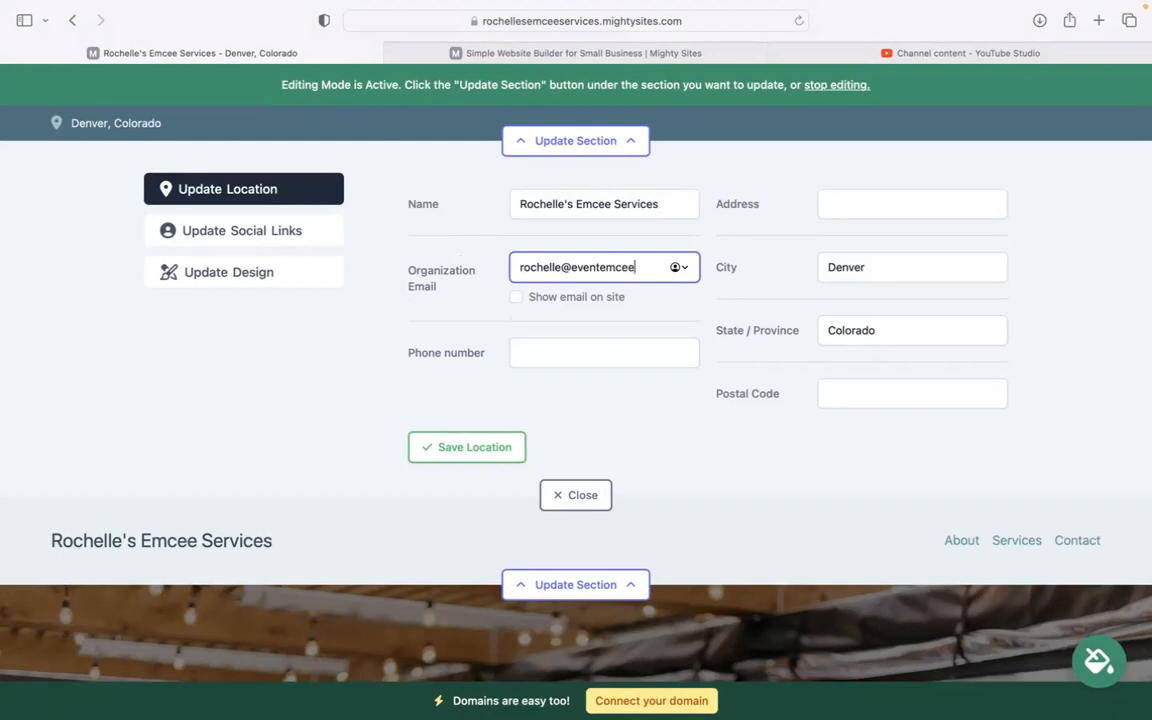
{"action": "left_click", "coordinate": [517, 297]}
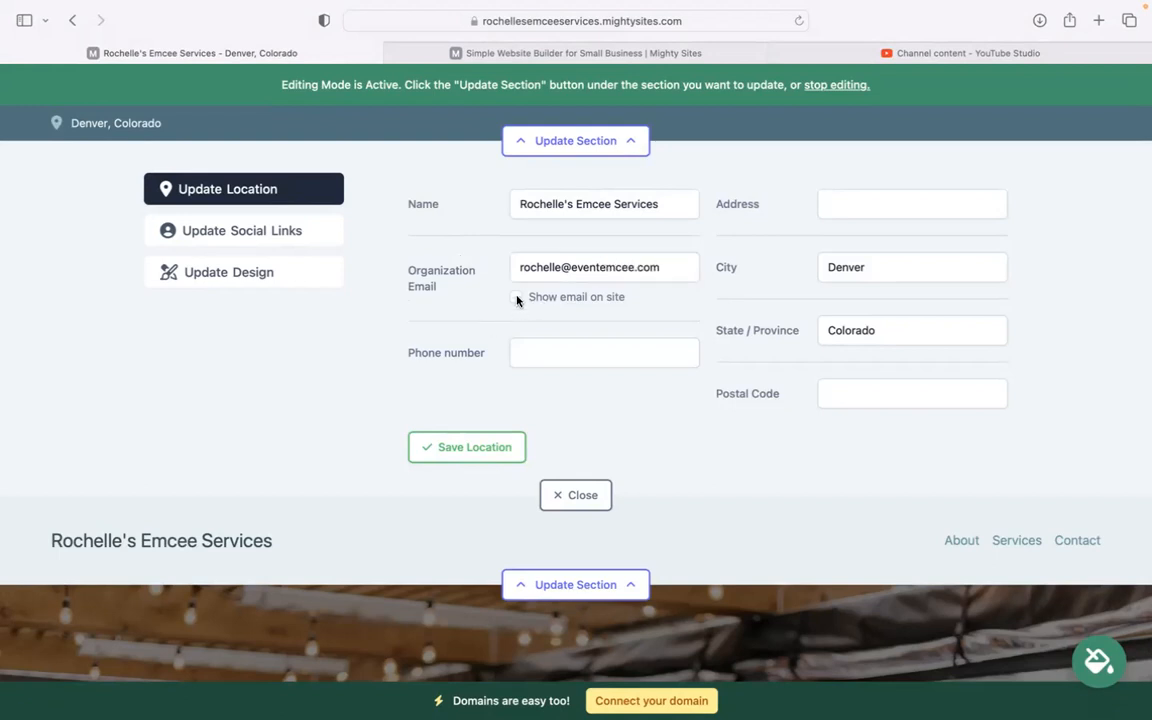
{"action": "left_click", "coordinate": [603, 357]}
{"action": "type", "text": "456-9876"}
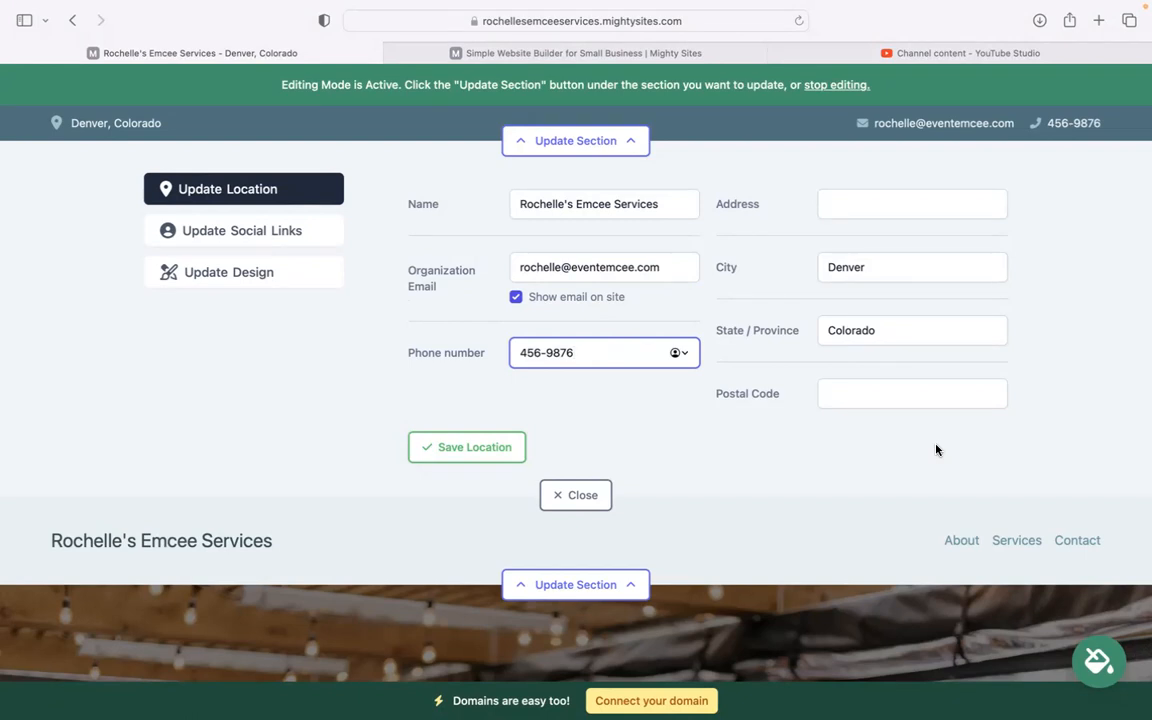
{"action": "left_click", "coordinate": [468, 447]}
Step: Add the business's Instagram account to the site's social links and save it
{"action": "left_click", "coordinate": [280, 230]}
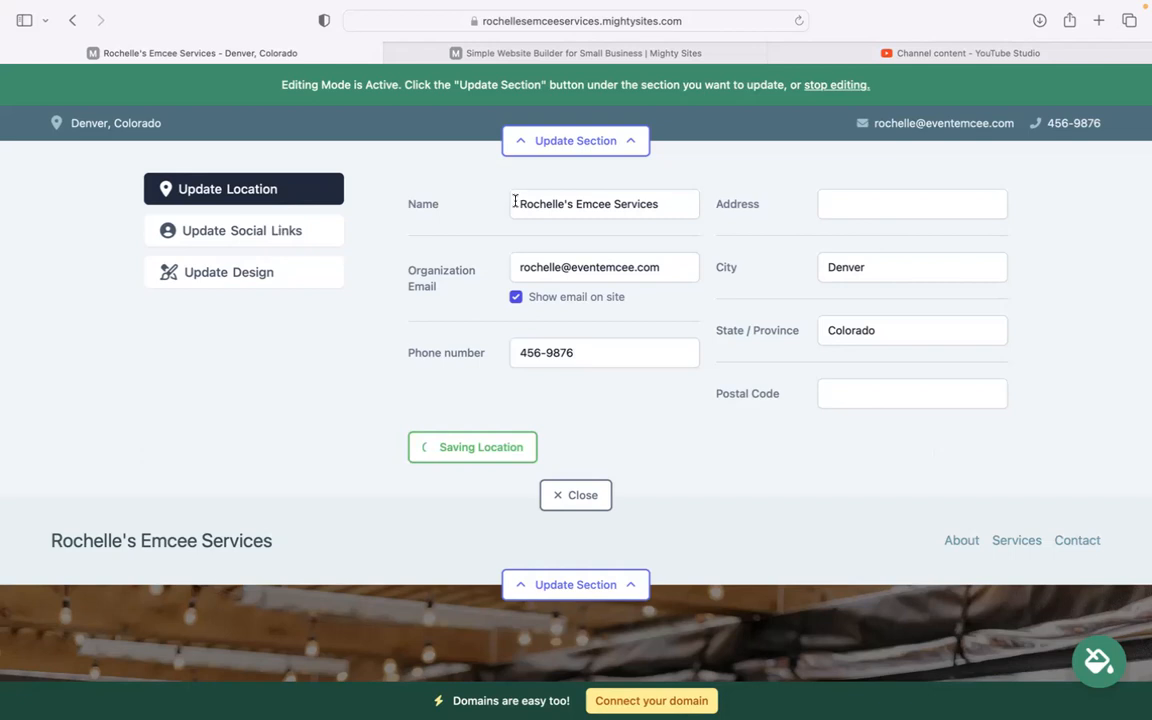
{"action": "left_click", "coordinate": [514, 206]}
{"action": "type", "text": "mightysites"}
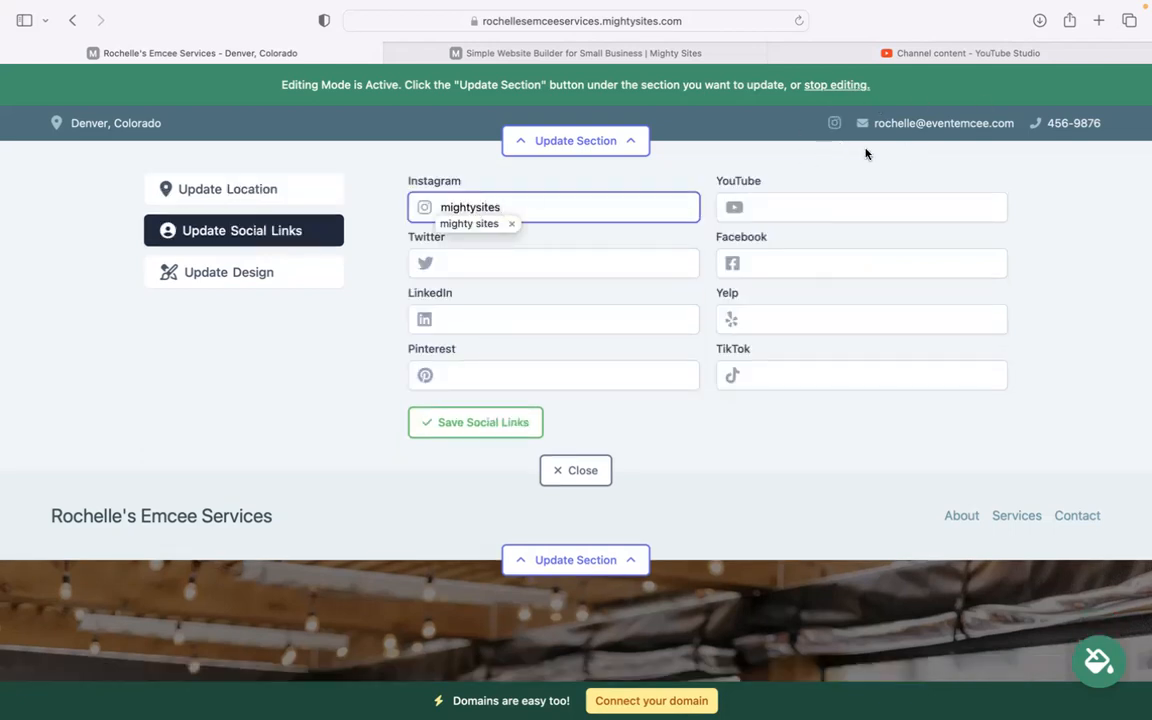
{"action": "left_click", "coordinate": [480, 422]}
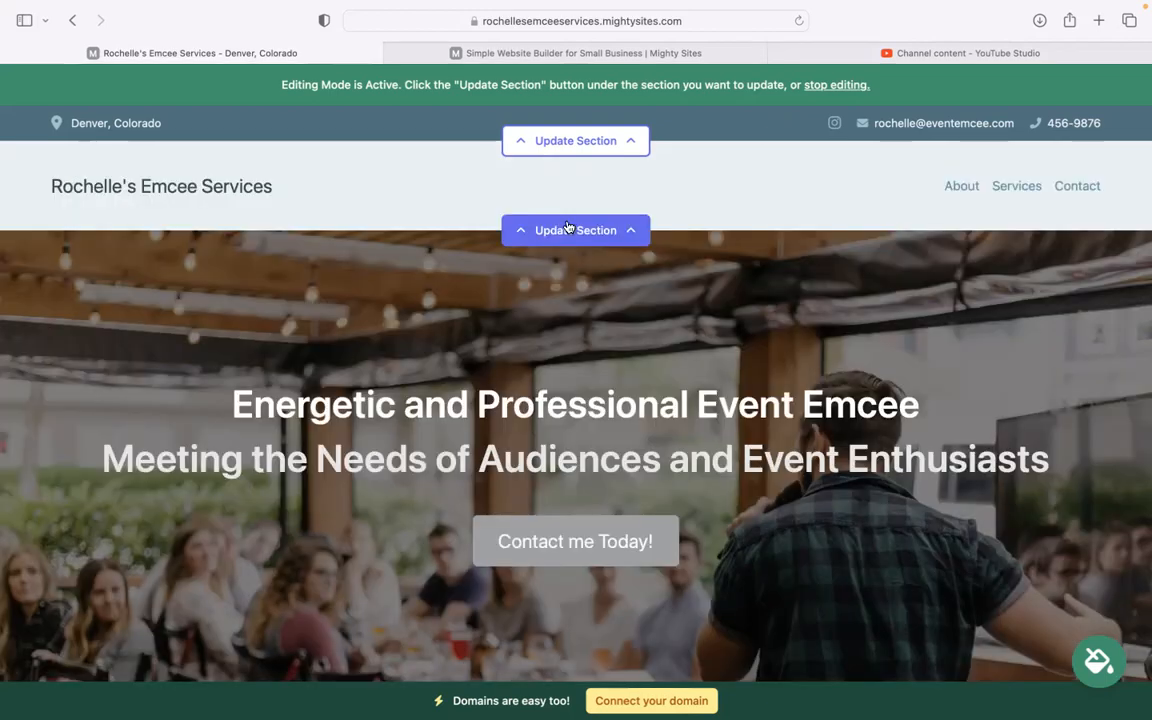
{"action": "left_click", "coordinate": [567, 228]}
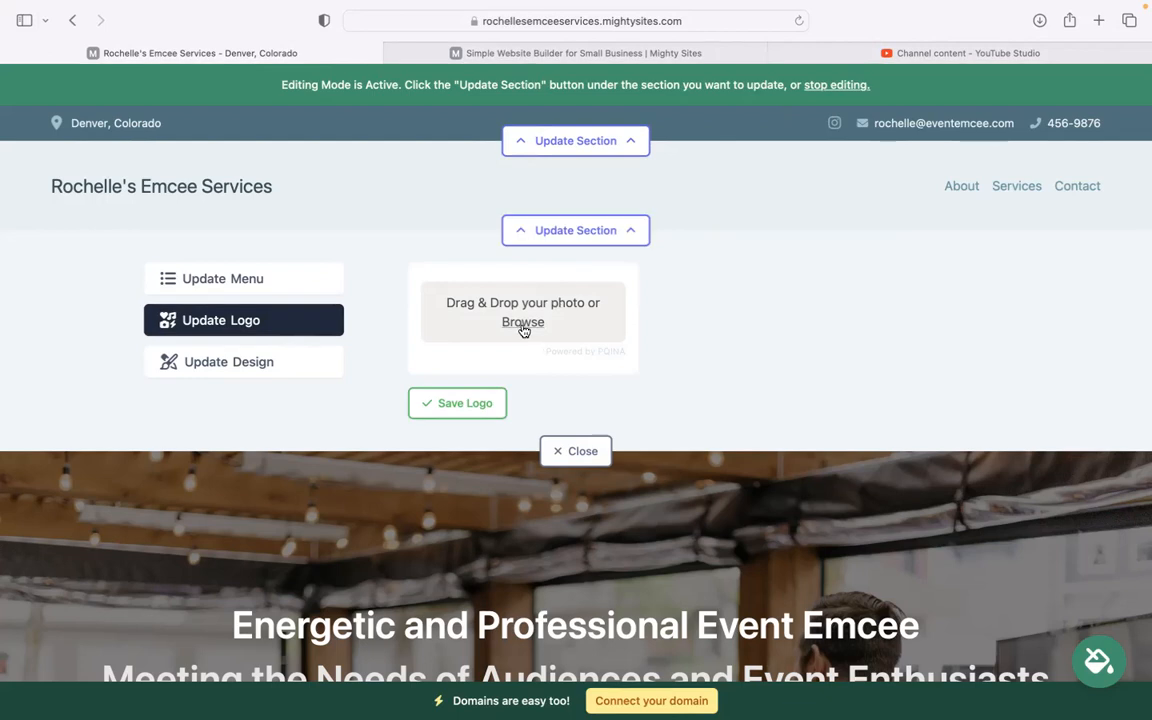
Step: Upload the Mighty Sites logo PNG from Downloads as the header logo and save it
{"action": "left_click", "coordinate": [523, 322]}
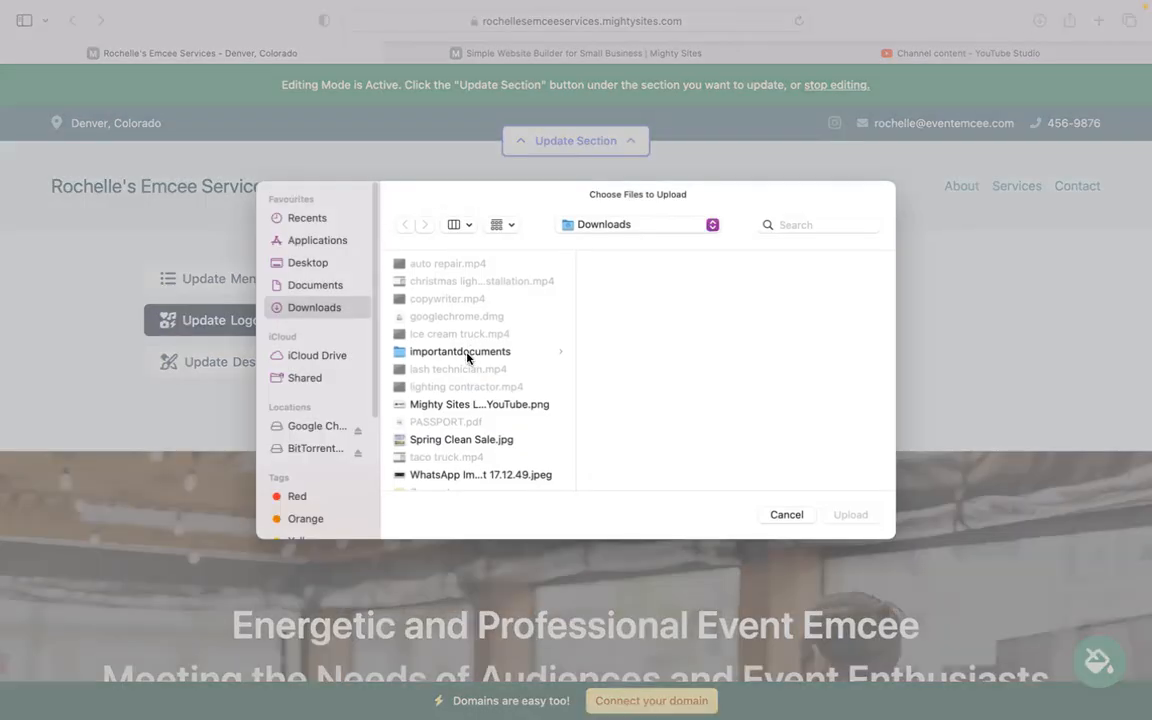
{"action": "left_click", "coordinate": [466, 404]}
{"action": "double_click", "coordinate": [466, 404]}
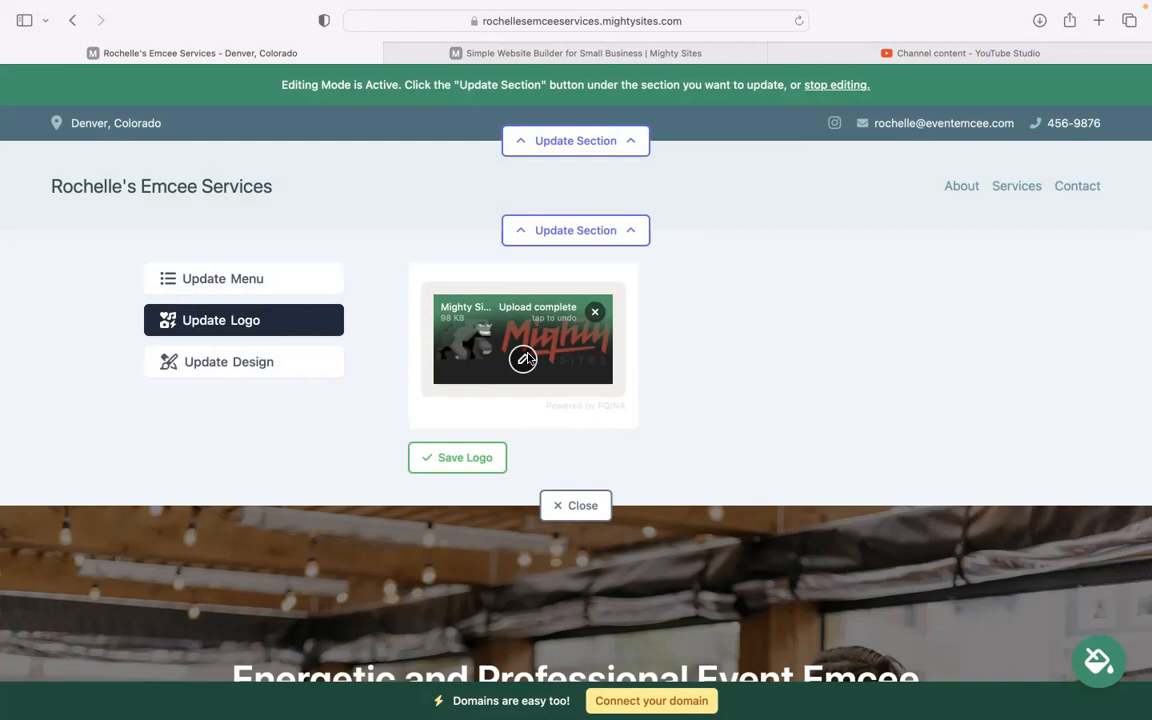
{"action": "left_click", "coordinate": [472, 455]}
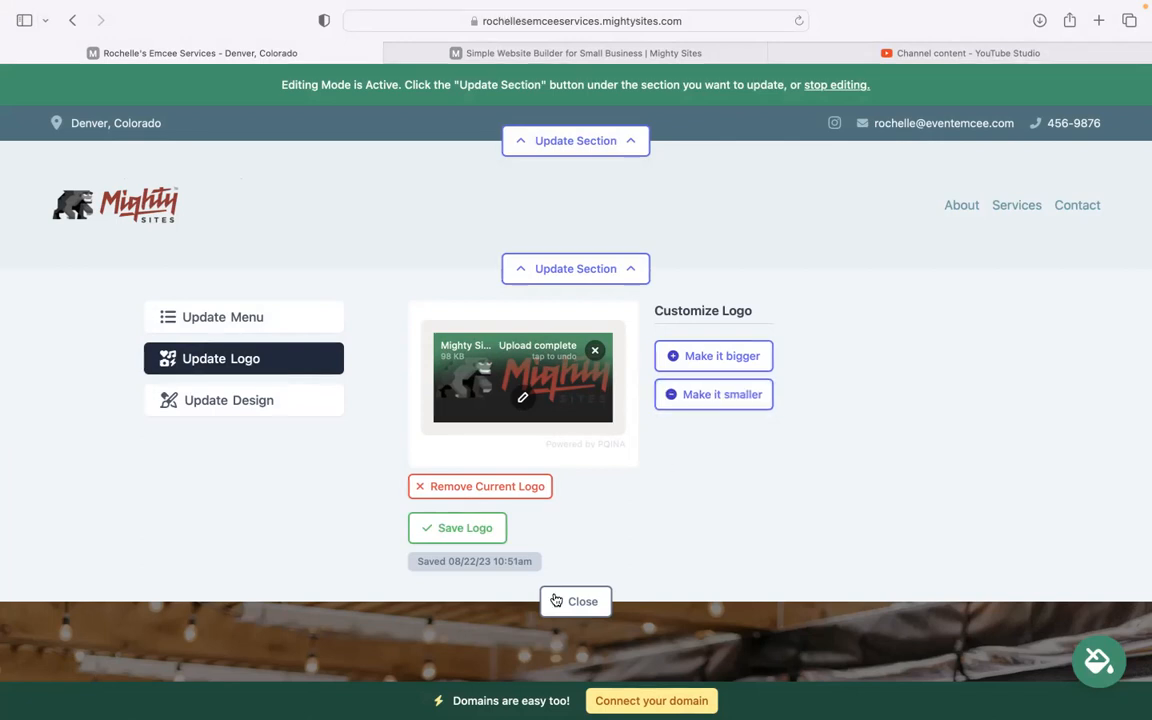
{"action": "left_click", "coordinate": [490, 281]}
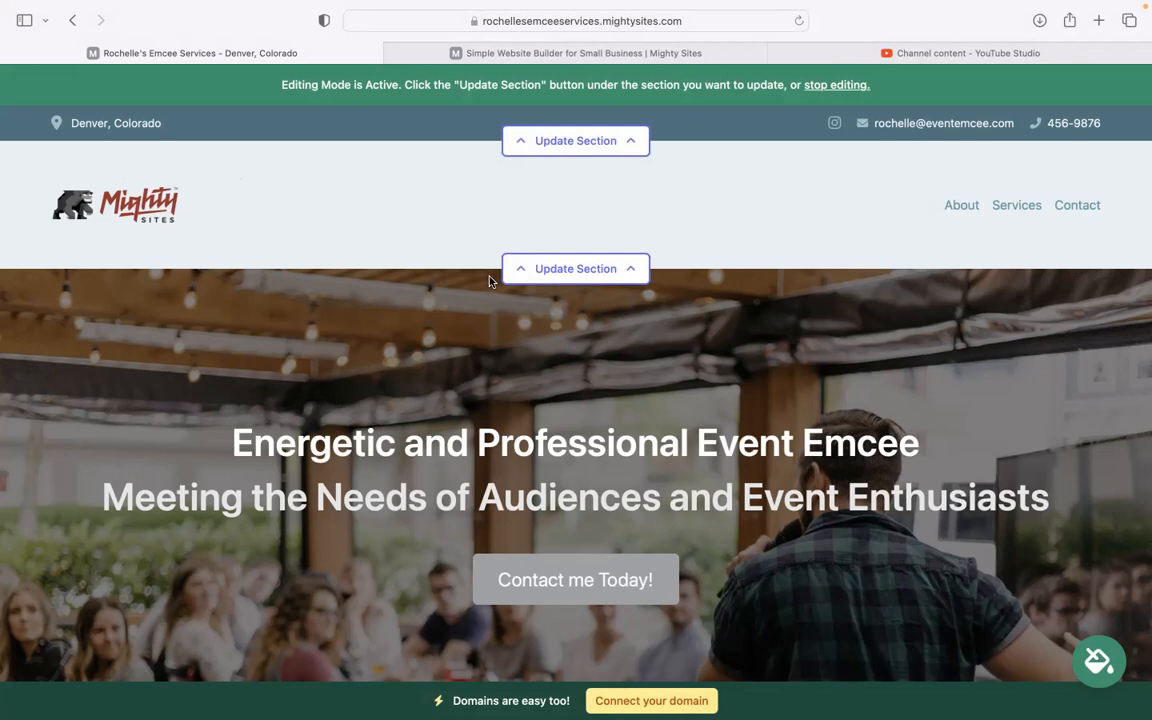
Step: Apply and save the blue colour theme from the theme picker
{"action": "scroll", "coordinate": [490, 281], "scroll_direction": "down", "scroll_amount": 5}
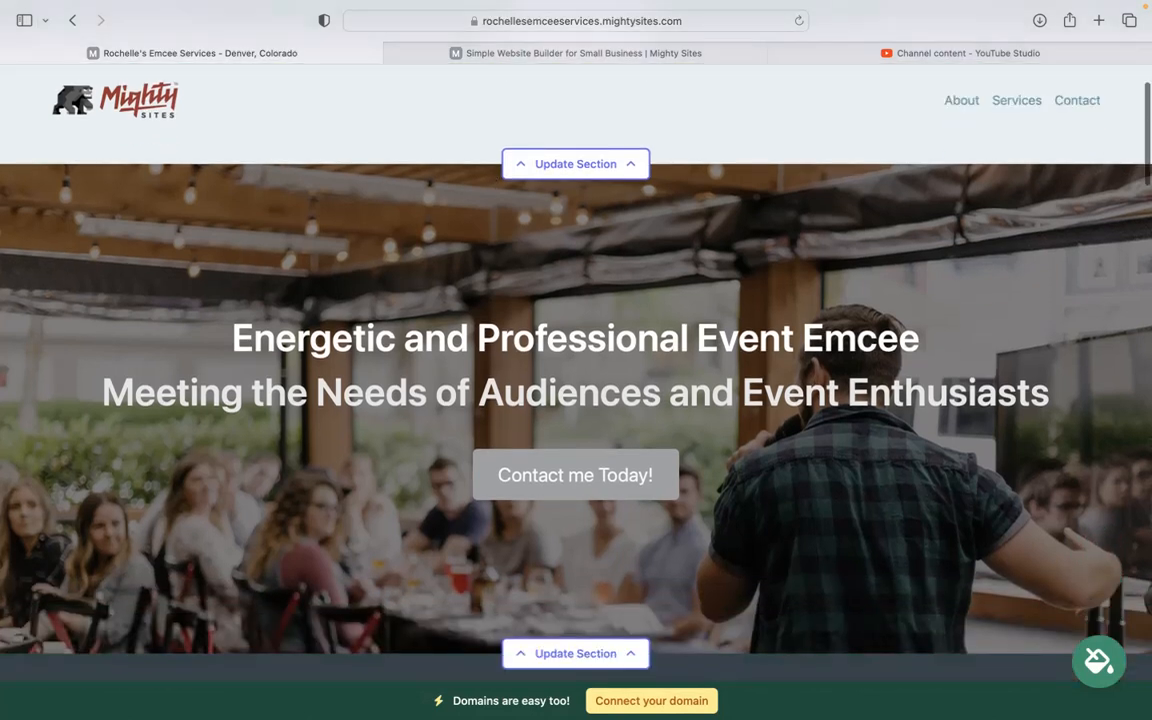
{"action": "scroll", "coordinate": [625, 292], "scroll_direction": "down", "scroll_amount": 5}
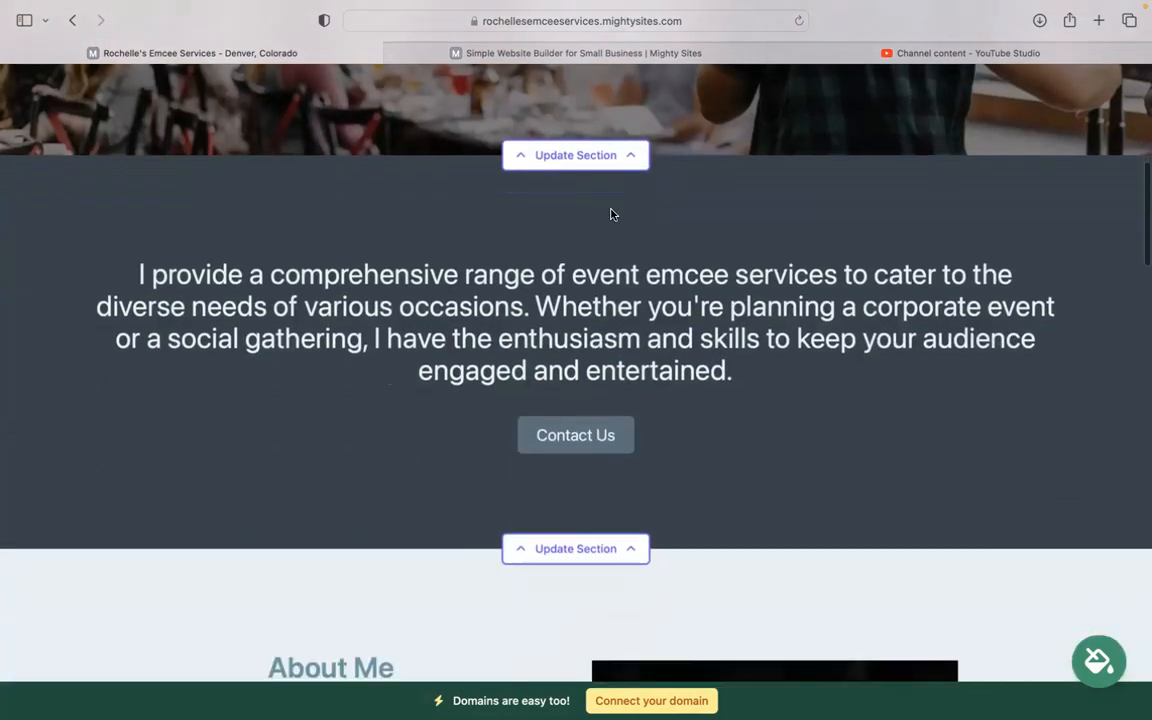
{"action": "scroll", "coordinate": [720, 247], "scroll_direction": "up", "scroll_amount": 3}
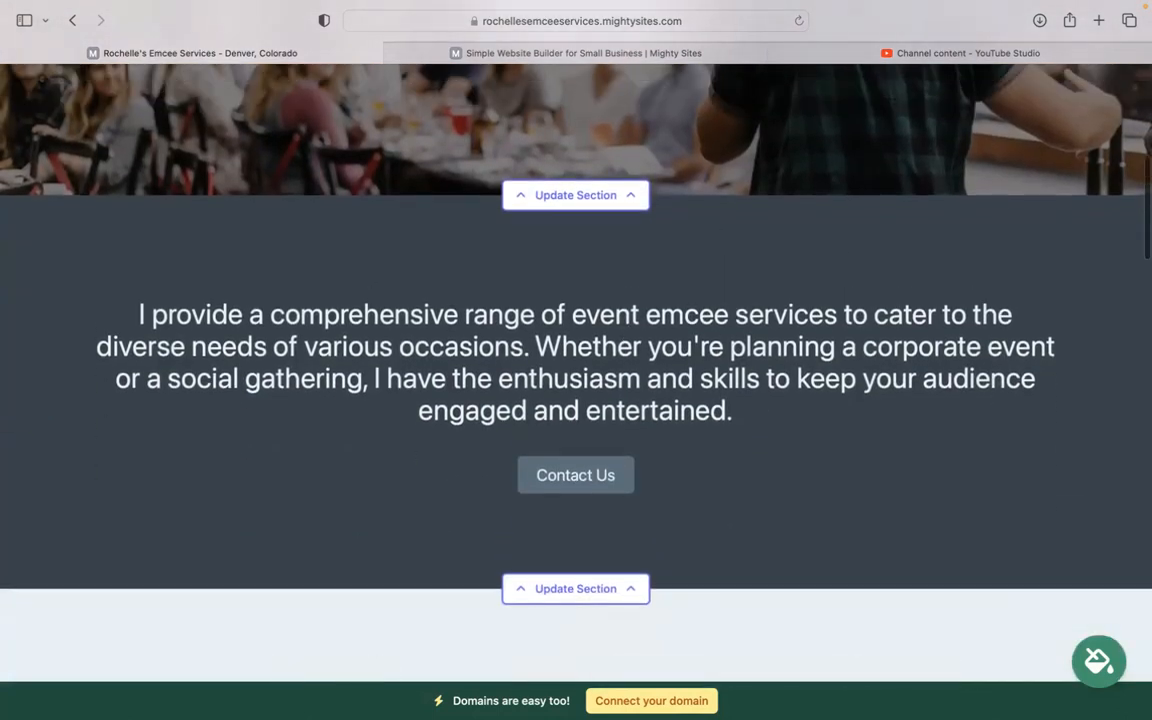
{"action": "left_click", "coordinate": [1090, 668]}
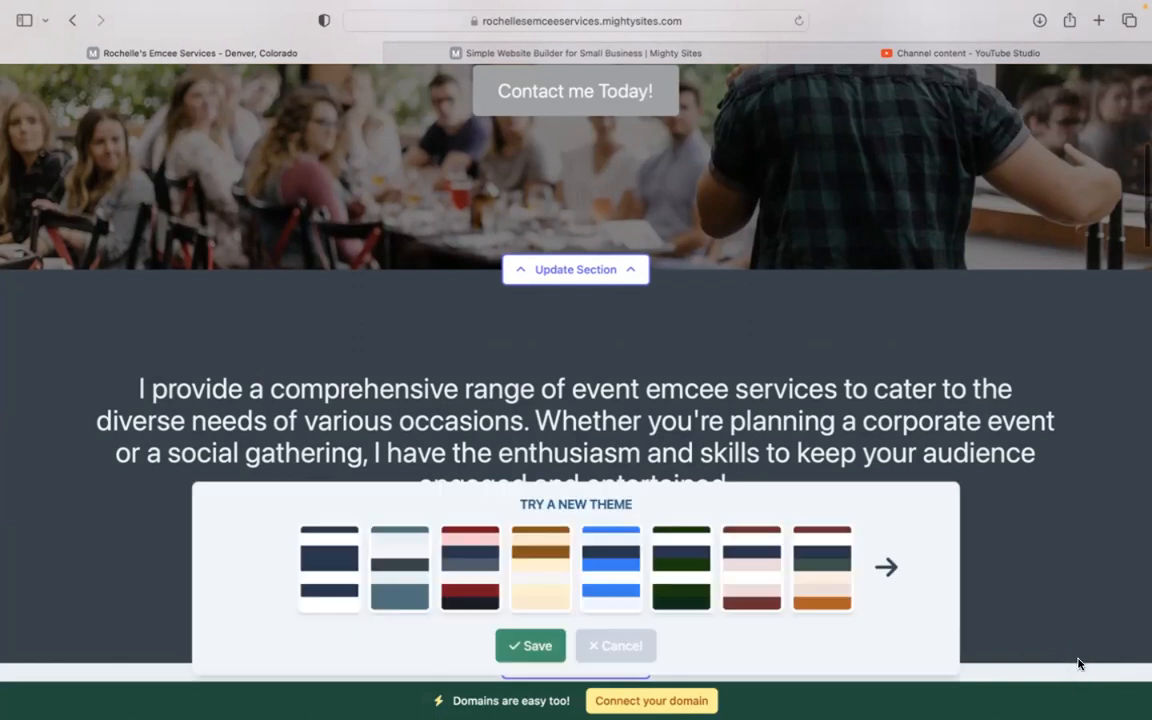
{"action": "left_click", "coordinate": [609, 584]}
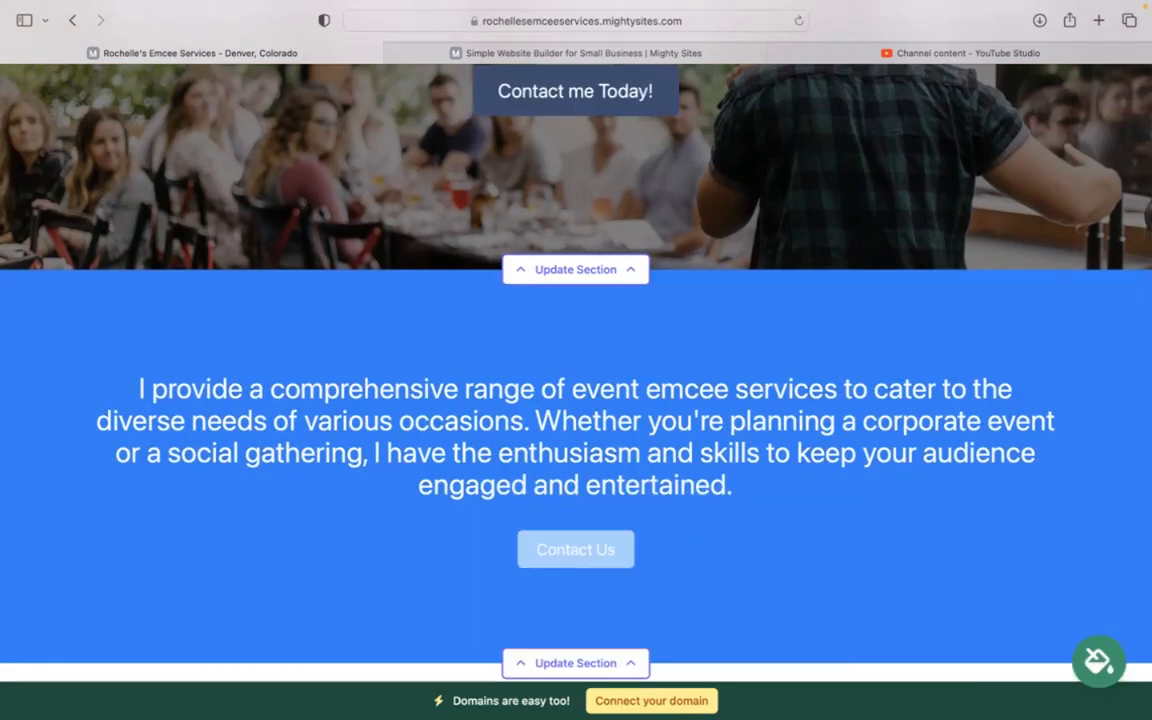
{"action": "scroll", "coordinate": [844, 588], "scroll_direction": "up", "scroll_amount": 4}
{"action": "scroll", "coordinate": [576, 360], "scroll_direction": "down", "scroll_amount": 4}
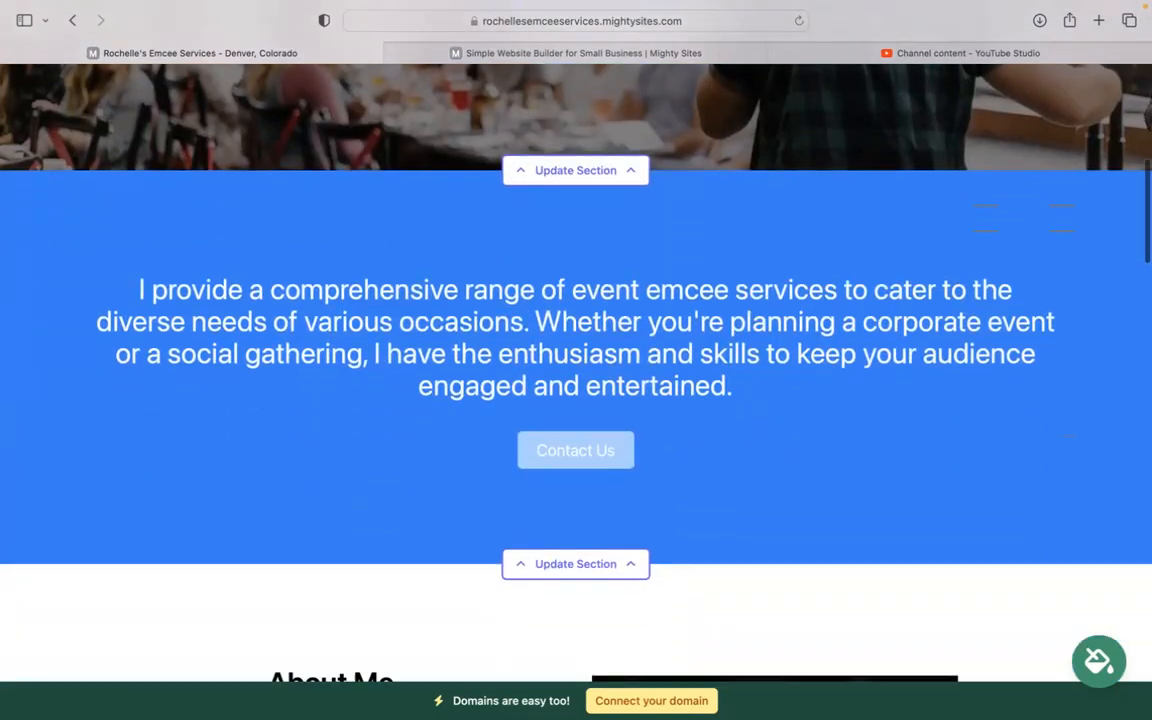
{"action": "scroll", "coordinate": [571, 321], "scroll_direction": "up", "scroll_amount": 1}
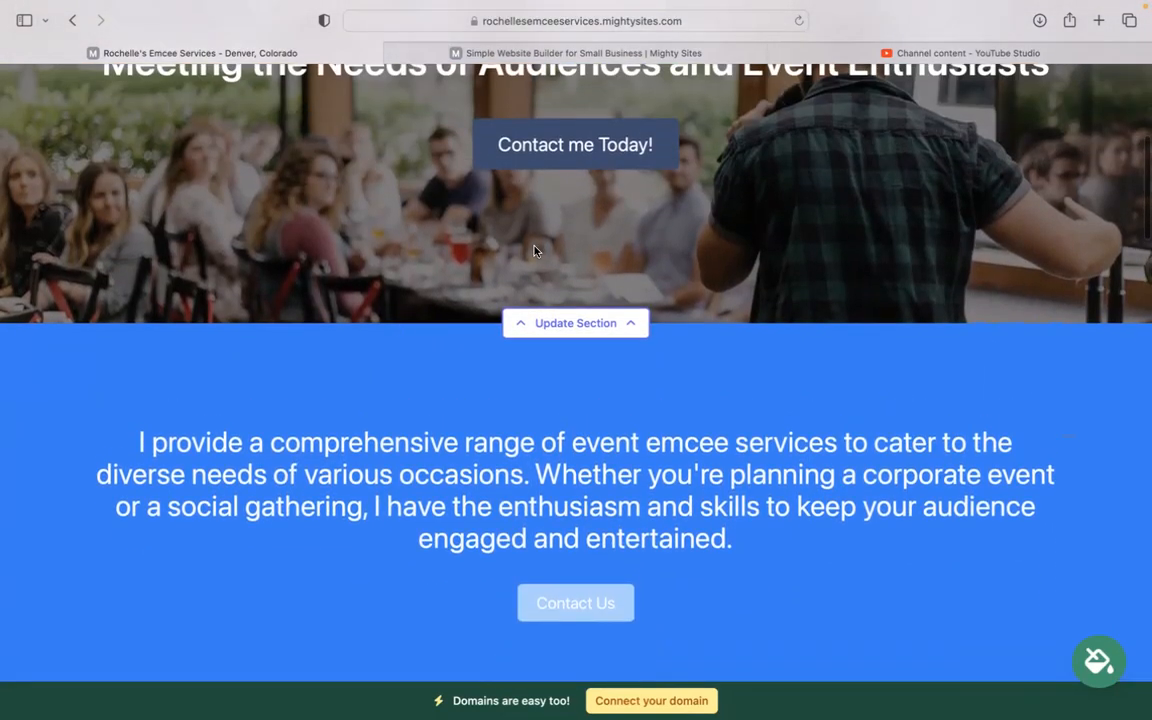
Step: Open the hero section's editing options and review its background image settings
{"action": "left_click", "coordinate": [582, 321]}
{"action": "scroll", "coordinate": [255, 395], "scroll_direction": "down", "scroll_amount": 1}
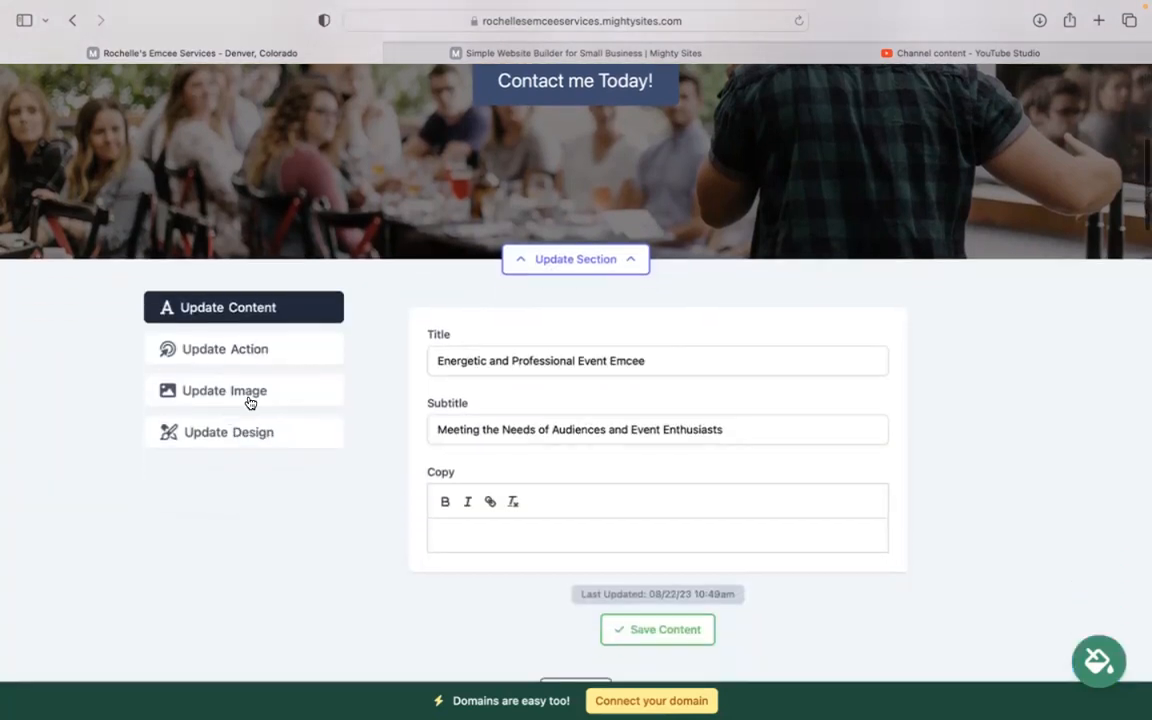
{"action": "left_click", "coordinate": [281, 390]}
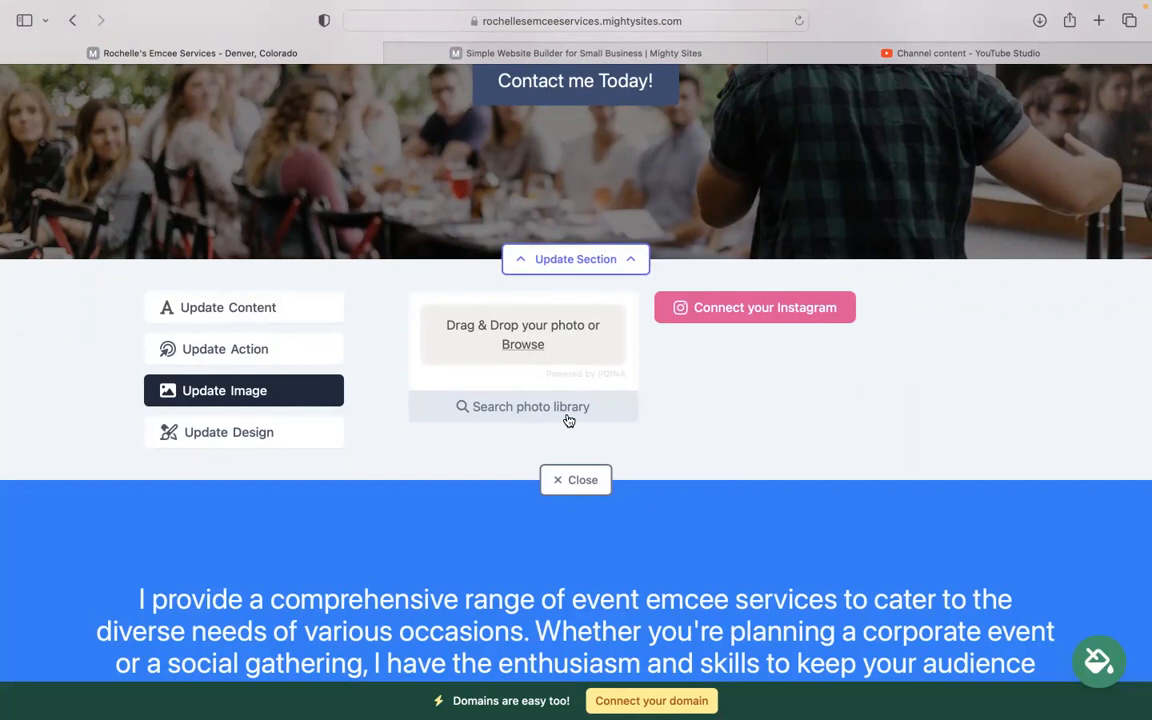
{"action": "scroll", "coordinate": [568, 420], "scroll_direction": "up", "scroll_amount": 2}
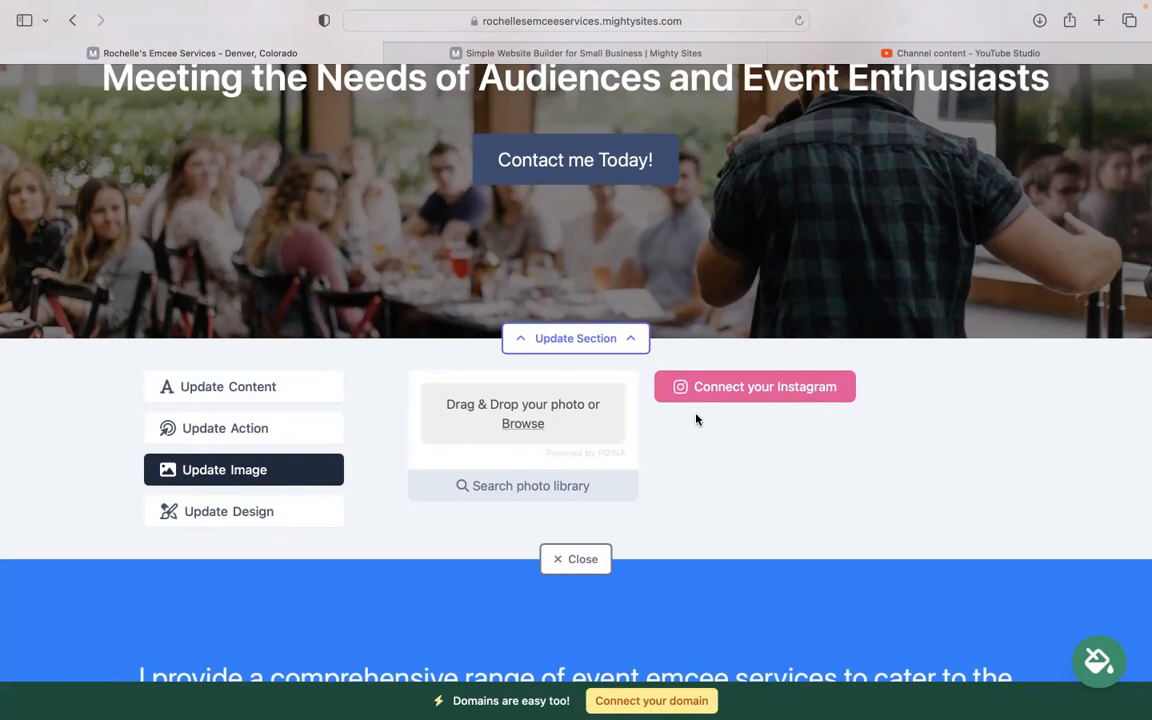
Step: Inspect the 'Contact me Today!' button text and its Lead Form link, cancelling without changes
{"action": "left_click", "coordinate": [312, 440]}
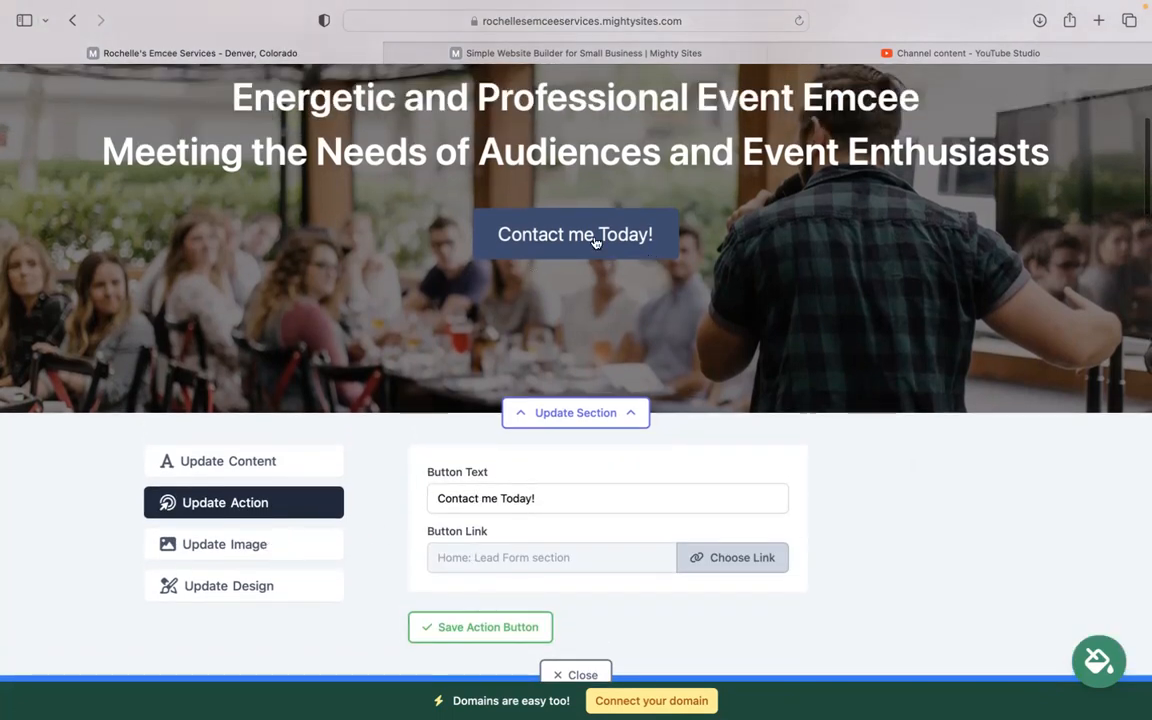
{"action": "left_click_drag", "start_coordinate": [555, 496], "coordinate": [360, 501]}
{"action": "left_click", "coordinate": [762, 557]}
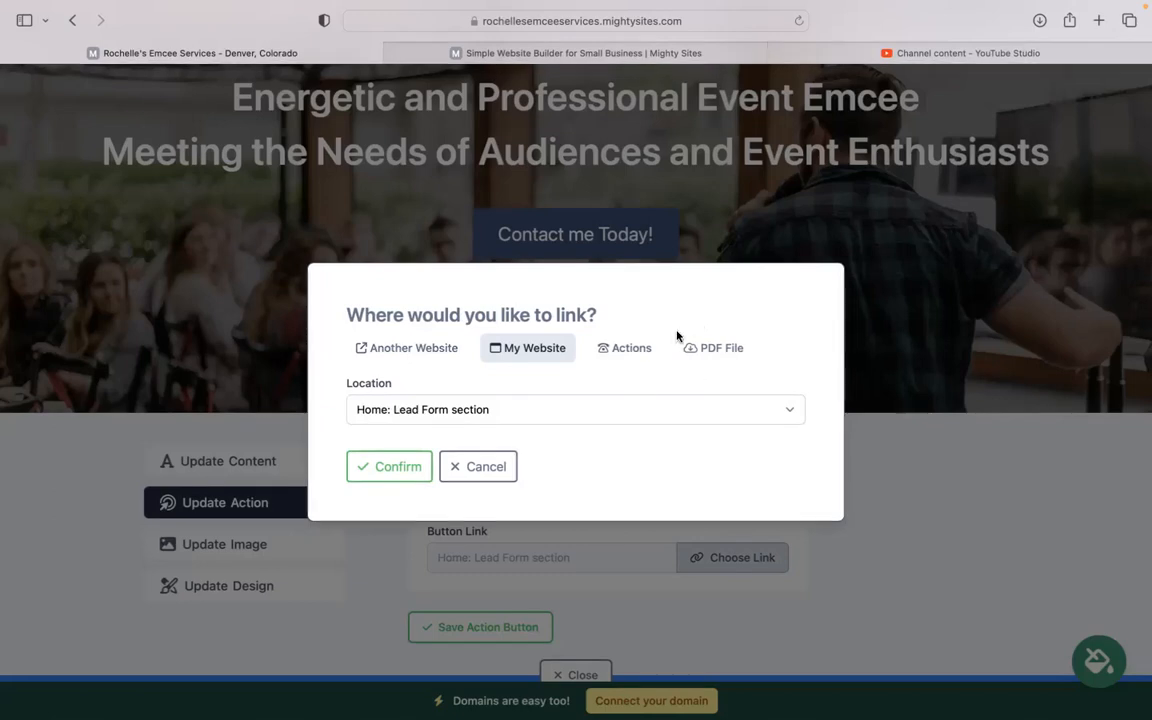
{"action": "left_click", "coordinate": [502, 467]}
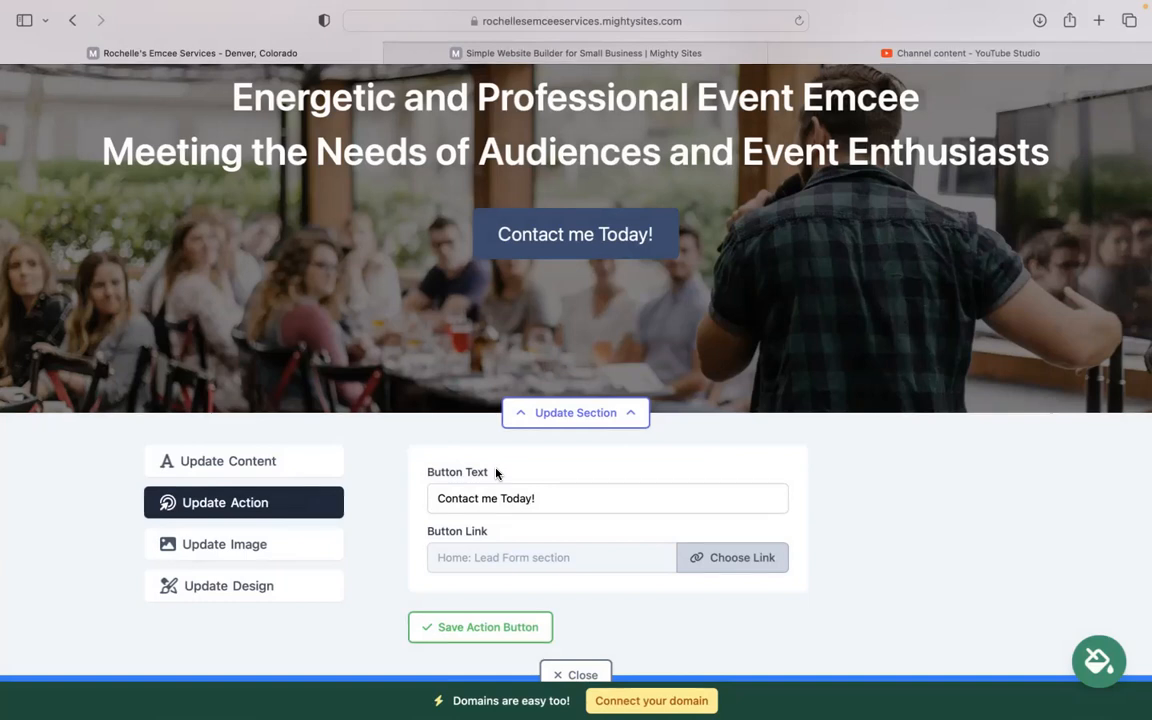
{"action": "scroll", "coordinate": [496, 473], "scroll_direction": "down", "scroll_amount": 10}
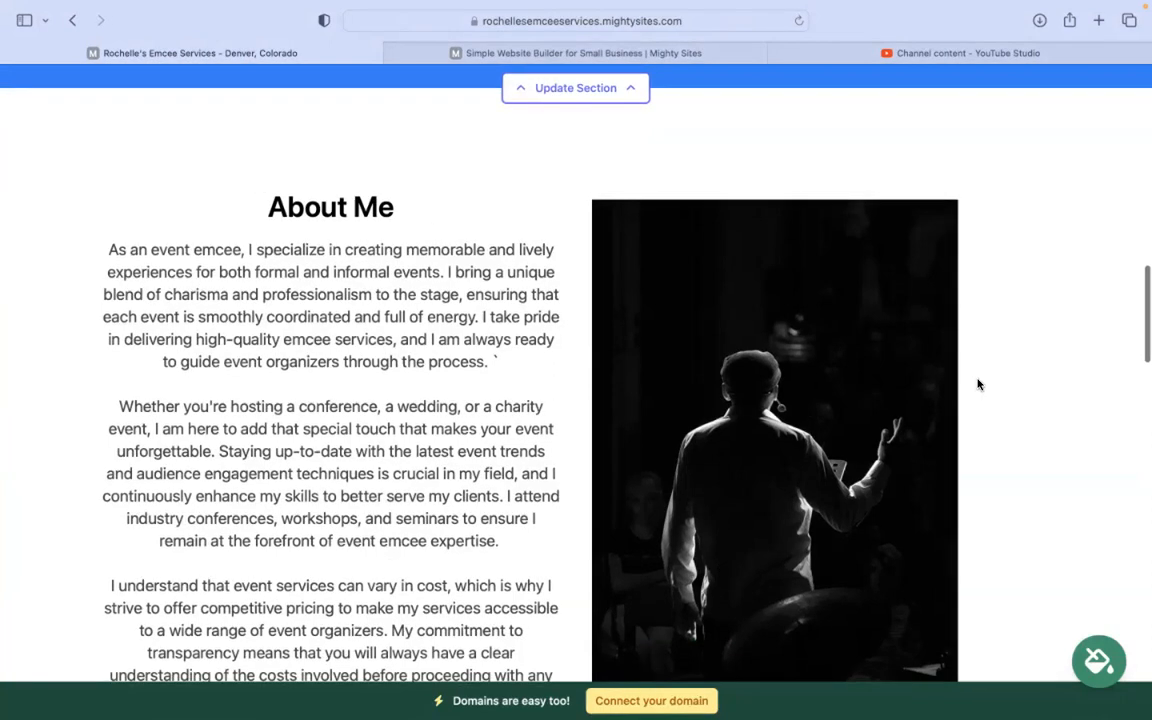
{"action": "scroll", "coordinate": [602, 319], "scroll_direction": "down", "scroll_amount": 10}
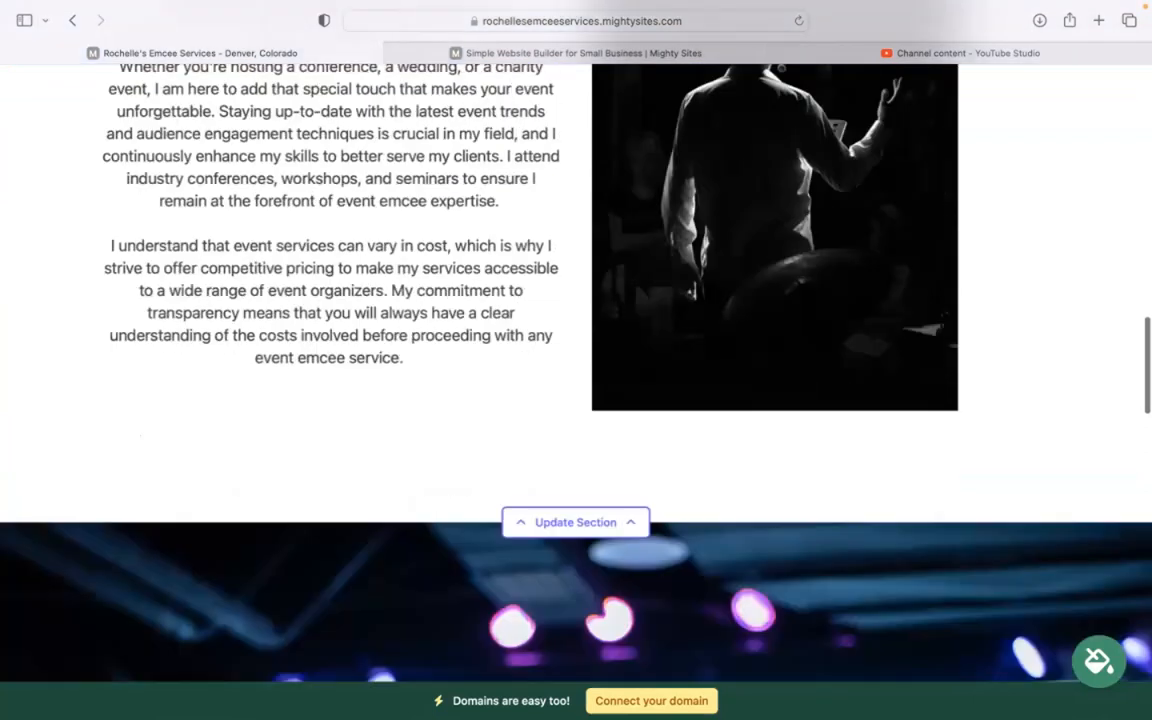
{"action": "scroll", "coordinate": [576, 380], "scroll_direction": "down", "scroll_amount": 15}
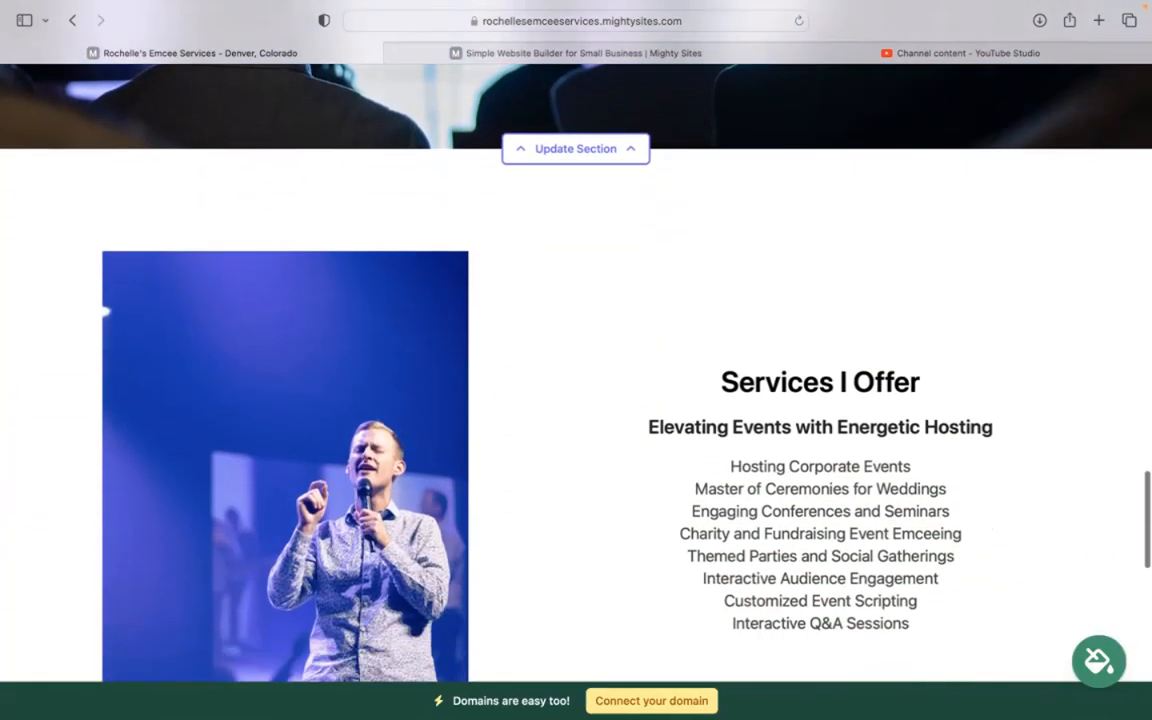
{"action": "scroll", "coordinate": [793, 354], "scroll_direction": "down", "scroll_amount": 7}
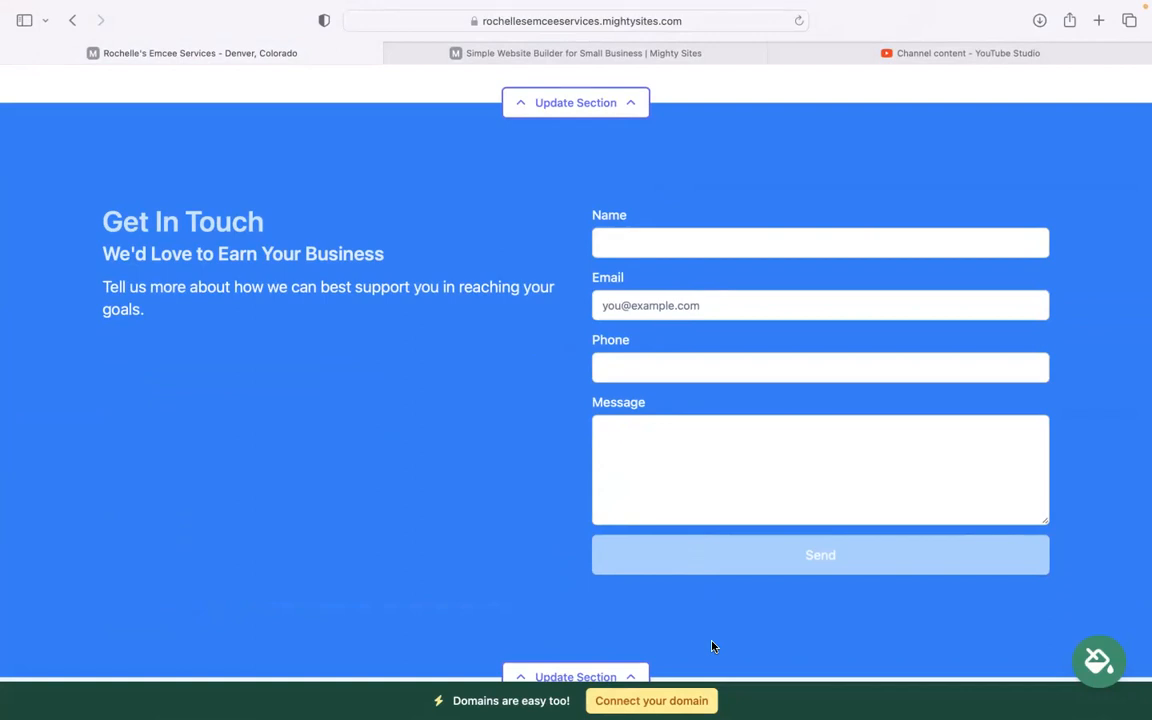
{"action": "scroll", "coordinate": [713, 647], "scroll_direction": "down", "scroll_amount": 3}
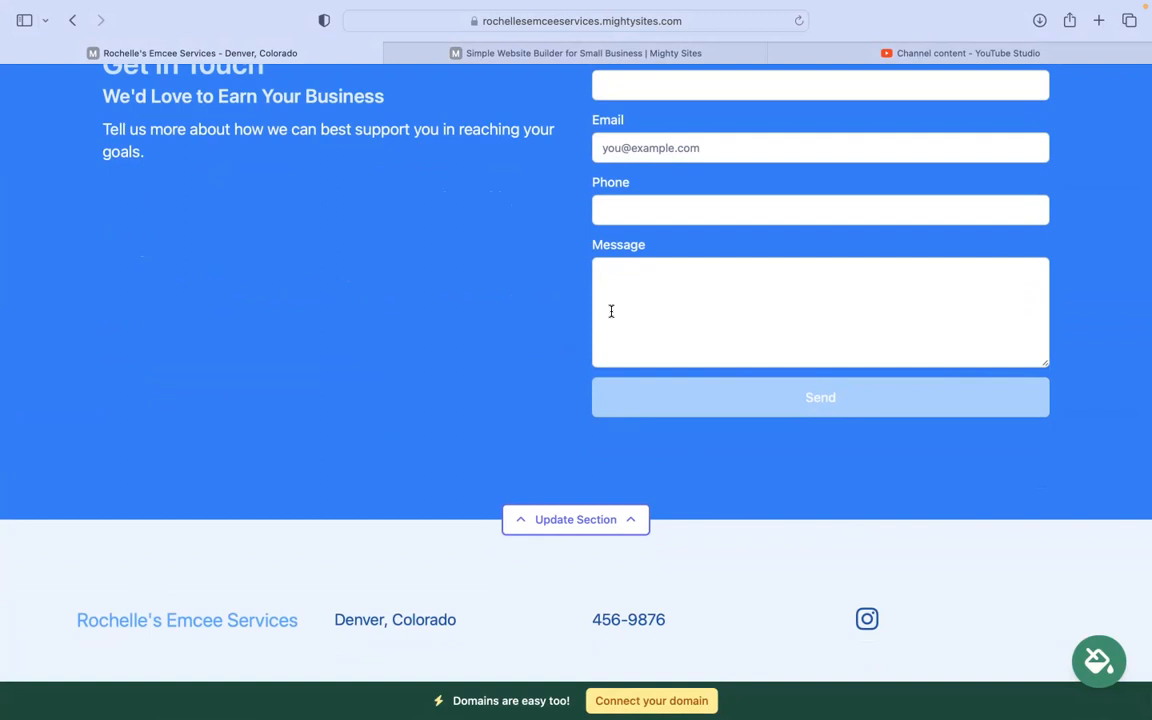
{"action": "scroll", "coordinate": [576, 360], "scroll_direction": "up", "scroll_amount": 10}
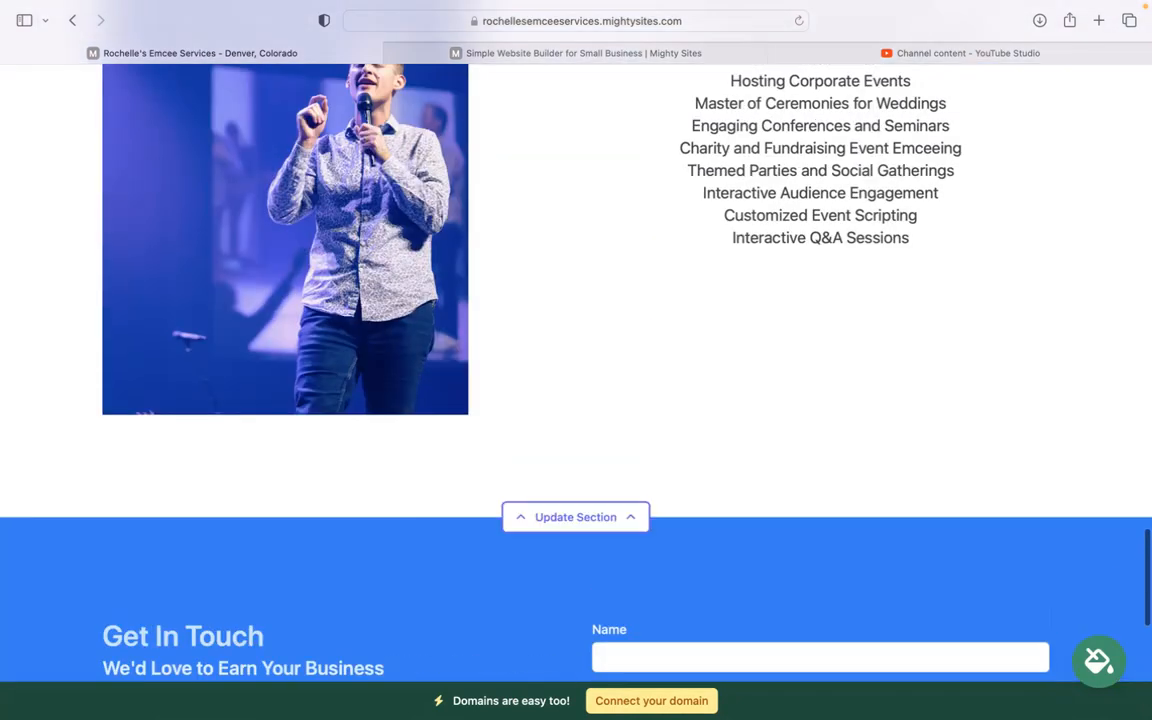
{"action": "scroll", "coordinate": [495, 416], "scroll_direction": "up", "scroll_amount": 1}
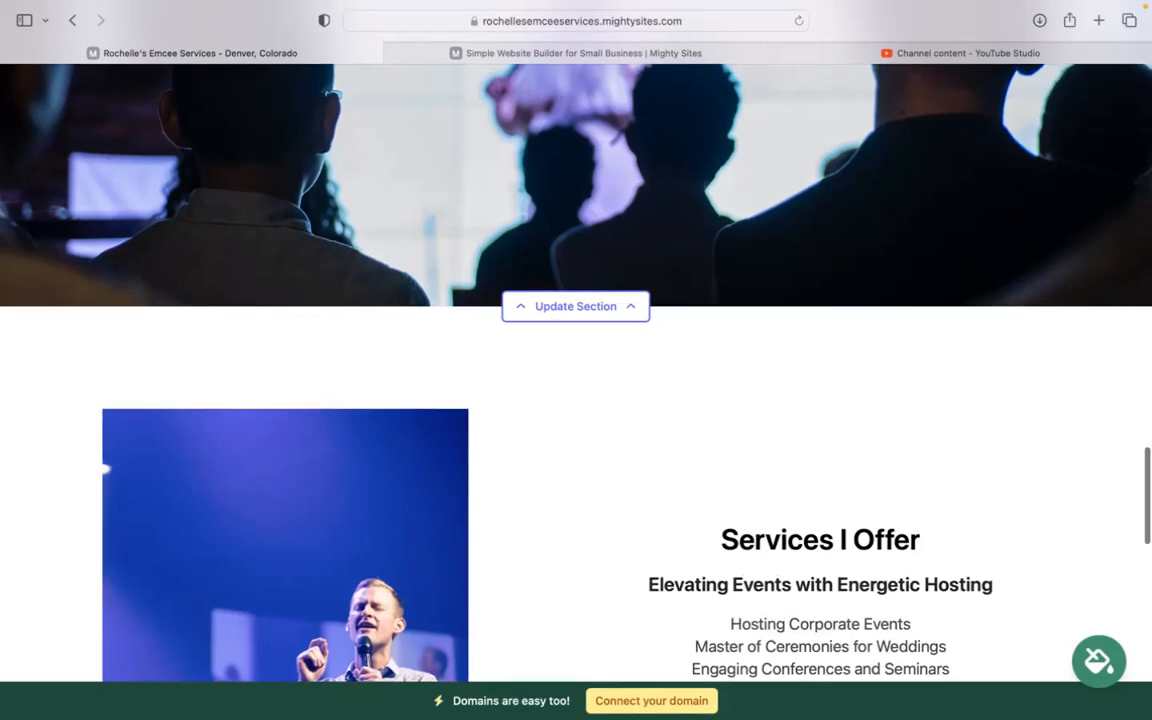
{"action": "scroll", "coordinate": [621, 604], "scroll_direction": "up", "scroll_amount": 2}
{"action": "scroll", "coordinate": [104, 604], "scroll_direction": "up", "scroll_amount": 10}
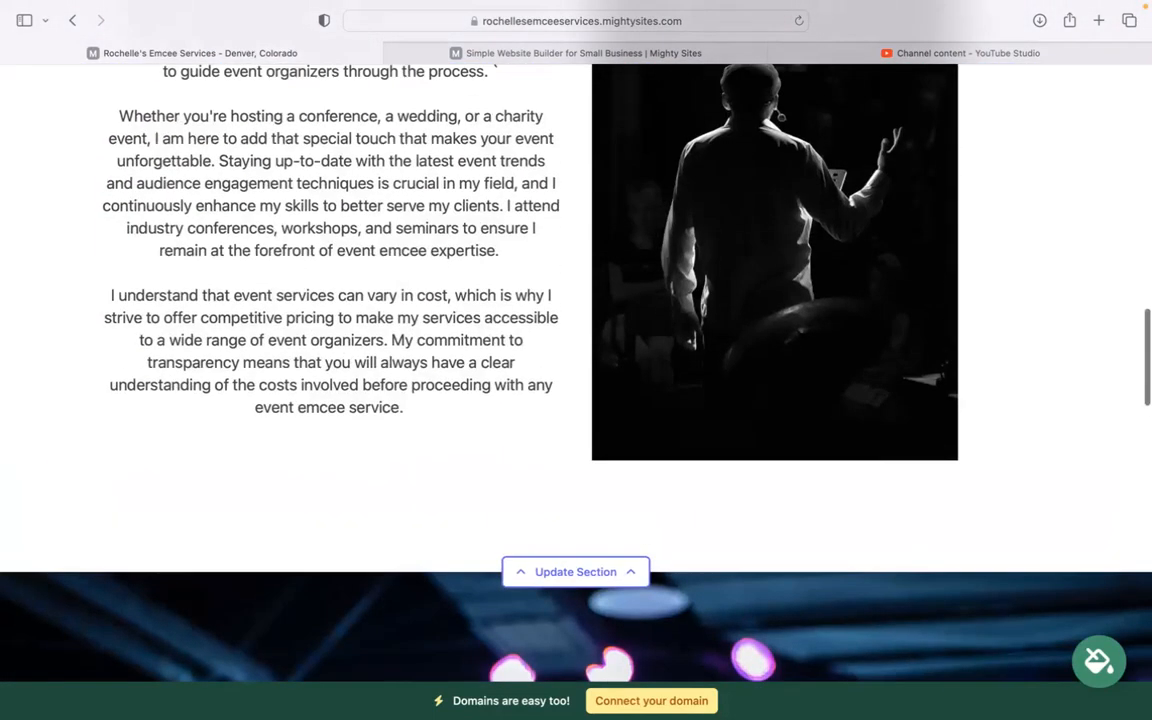
{"action": "scroll", "coordinate": [576, 360], "scroll_direction": "up", "scroll_amount": 10}
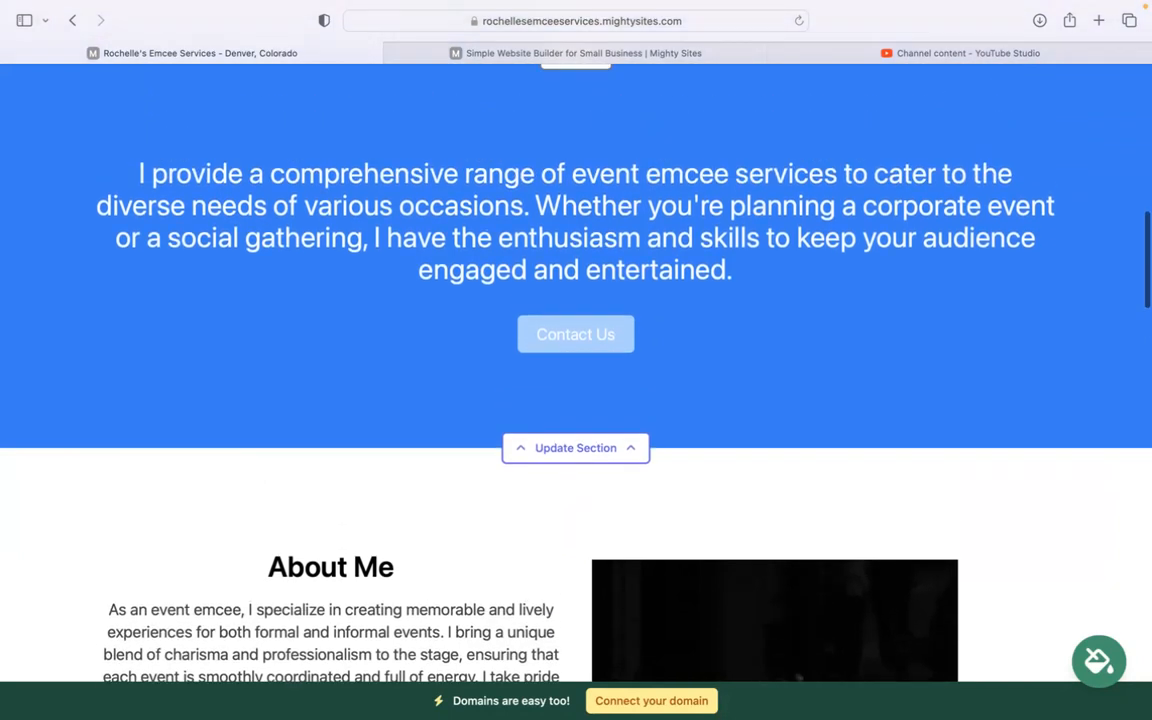
{"action": "scroll", "coordinate": [576, 360], "scroll_direction": "up", "scroll_amount": 8}
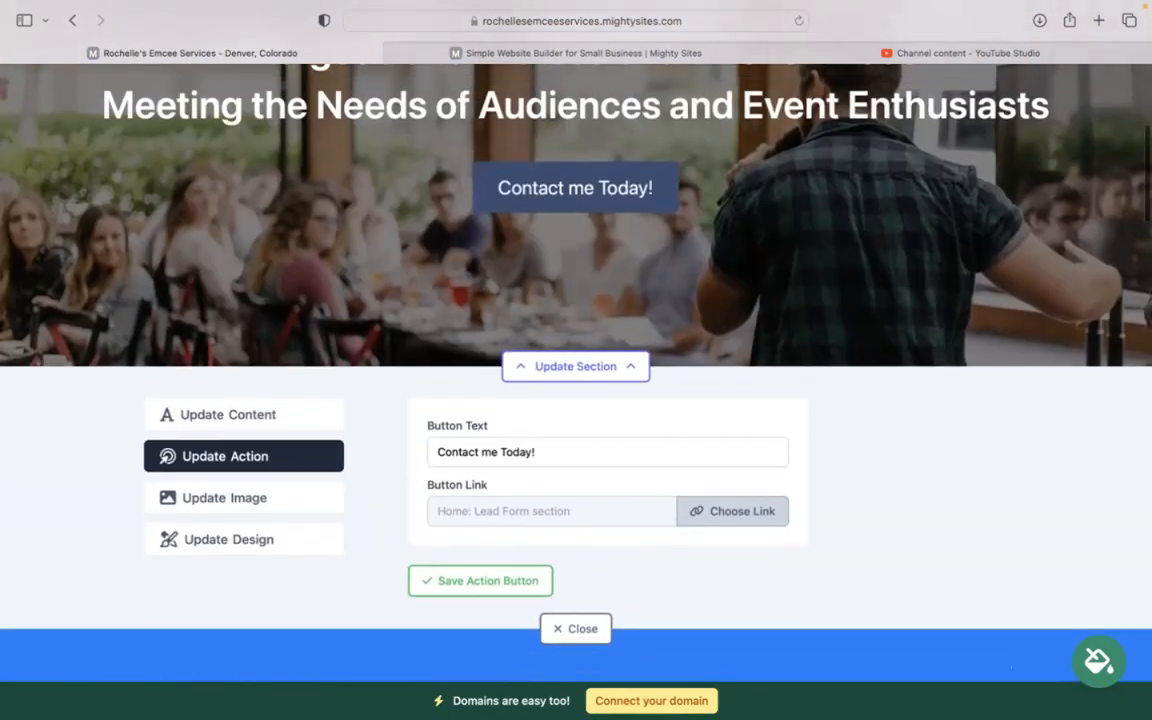
{"action": "scroll", "coordinate": [576, 360], "scroll_direction": "up", "scroll_amount": 5}
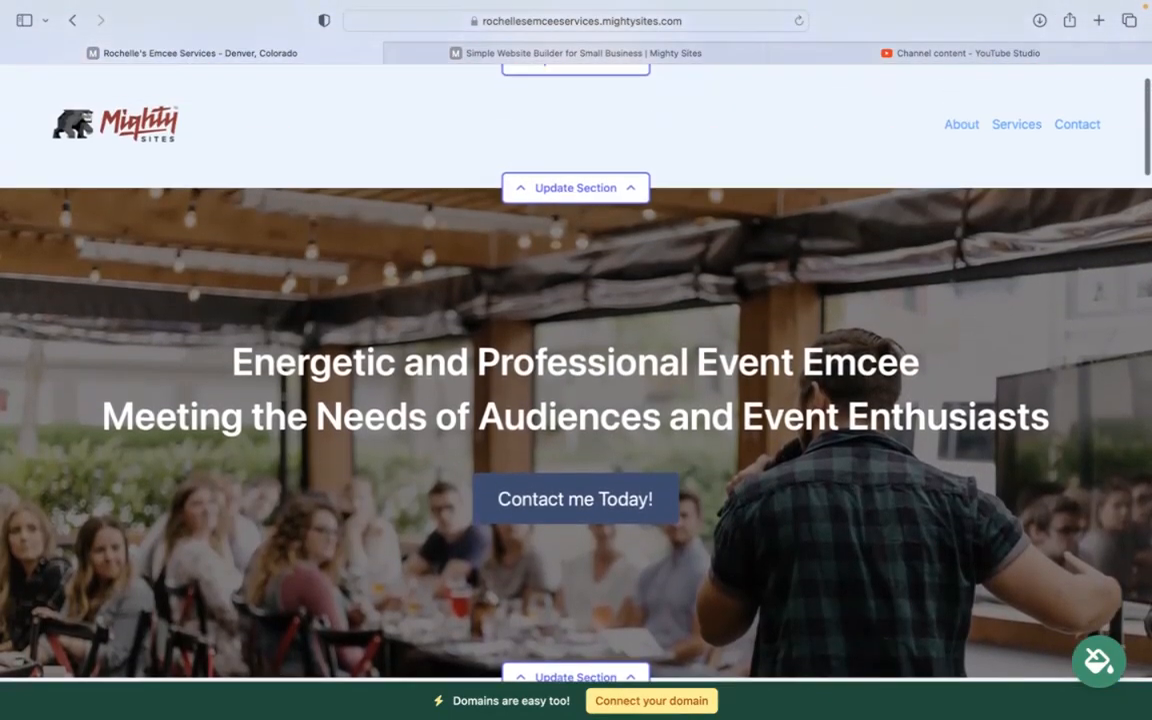